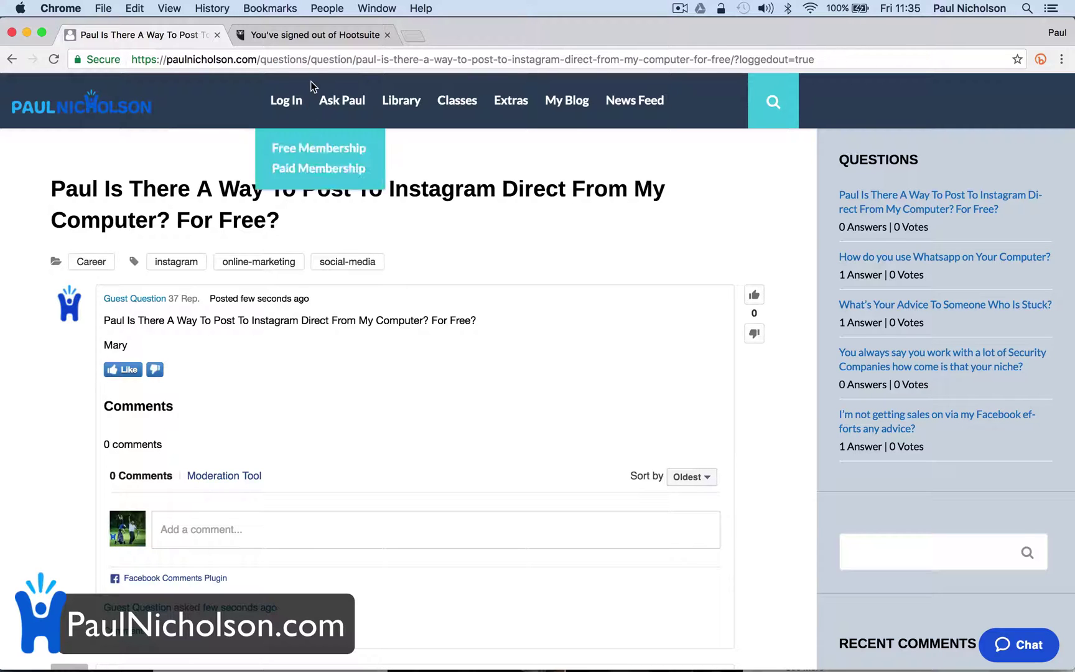
Switch to the Hootsuite signed-out page in the second browser tab
{"action": "left_click", "coordinate": [319, 38]}
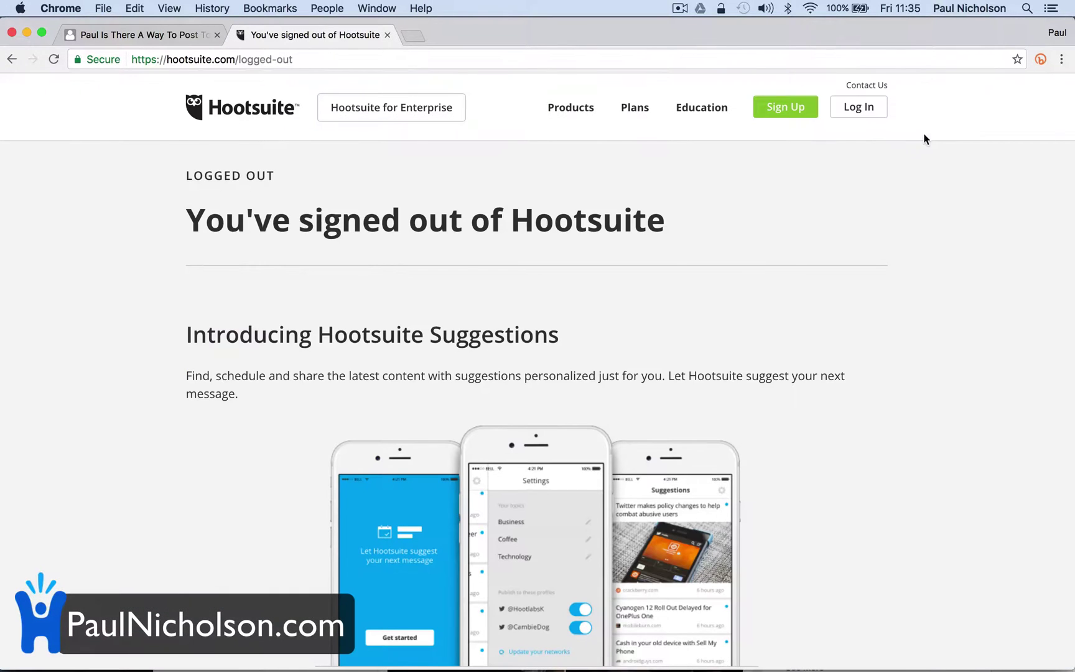
Check the sign-in page, go back, and start signup for the limited Free plan
{"action": "left_click", "coordinate": [868, 107]}
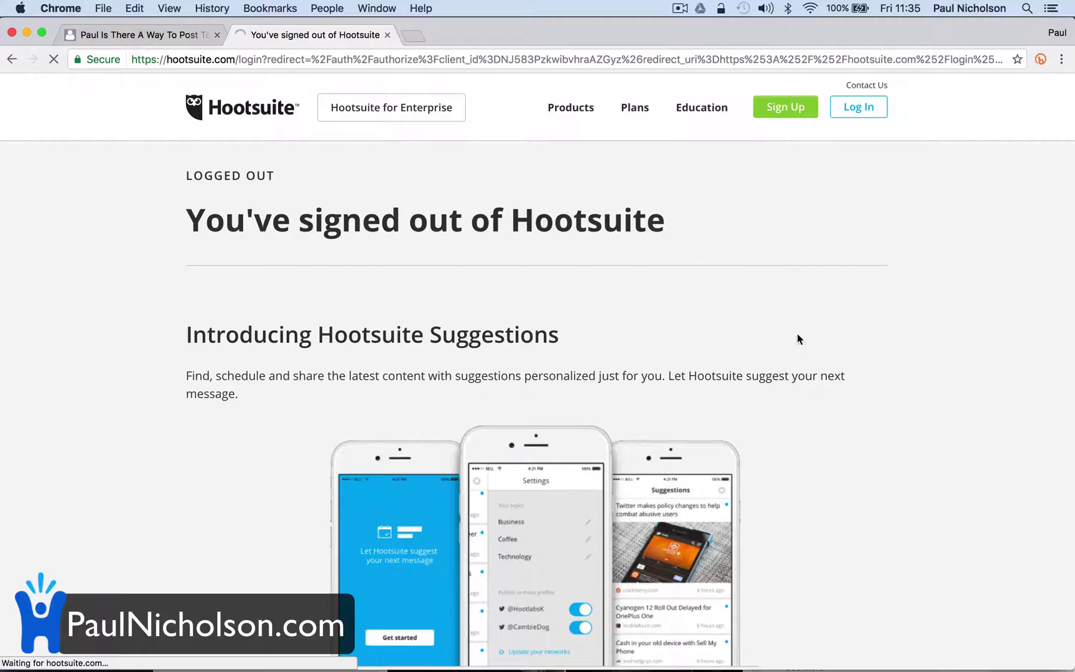
{"action": "left_click", "coordinate": [12, 59]}
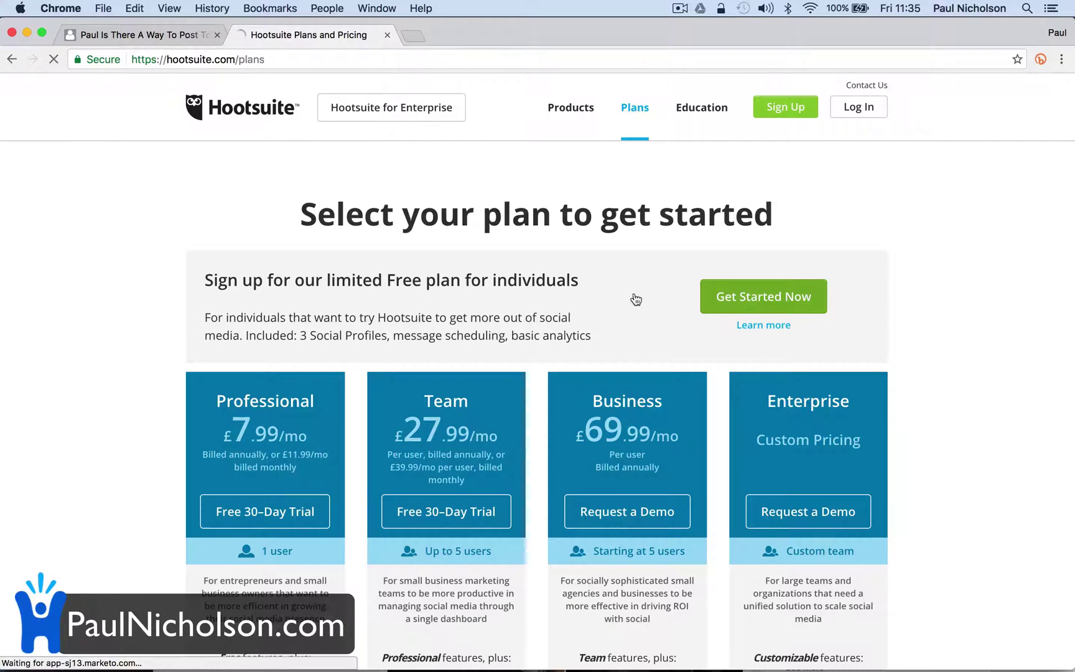
{"action": "left_click", "coordinate": [510, 302]}
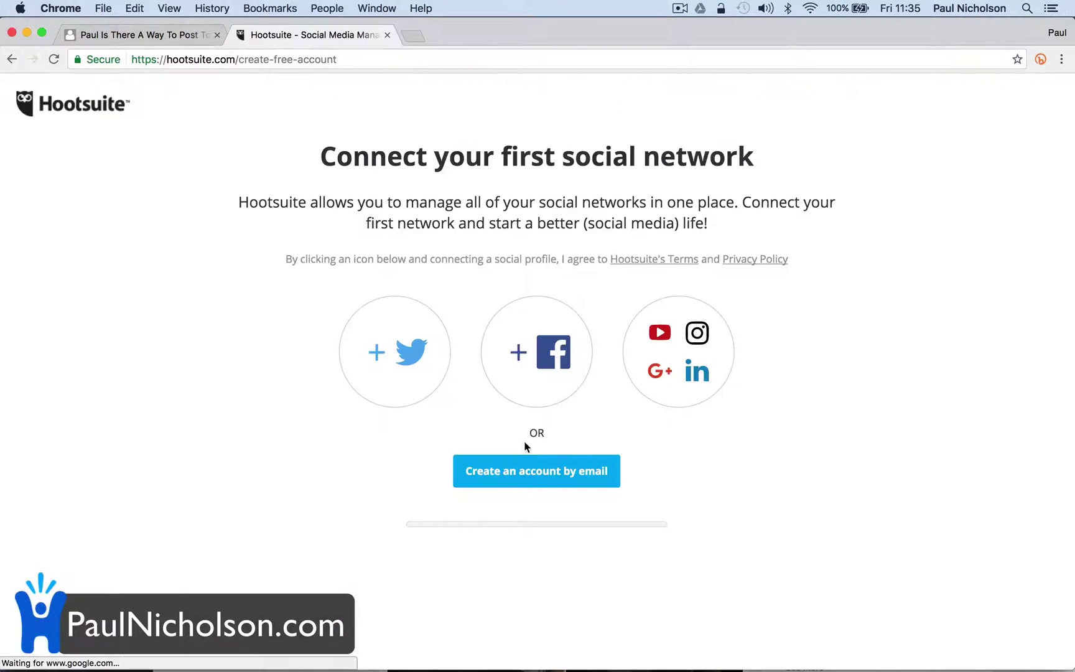
Choose e-mail signup and enter the user's full name and e-mail address
{"action": "left_click", "coordinate": [512, 479]}
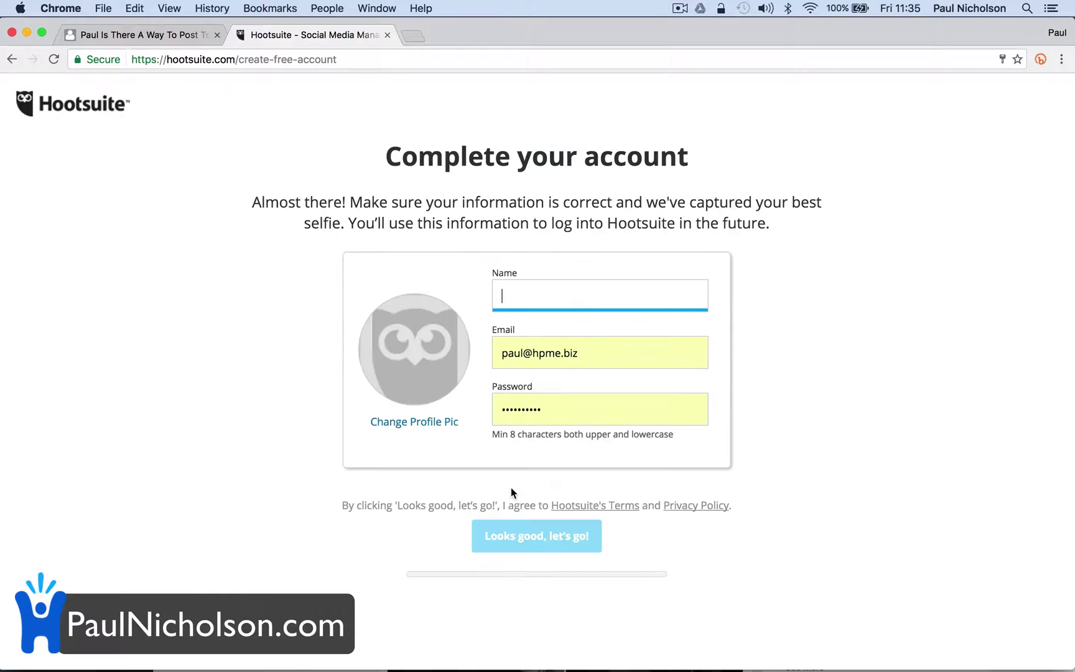
{"action": "type", "text": "paul@Paul"}
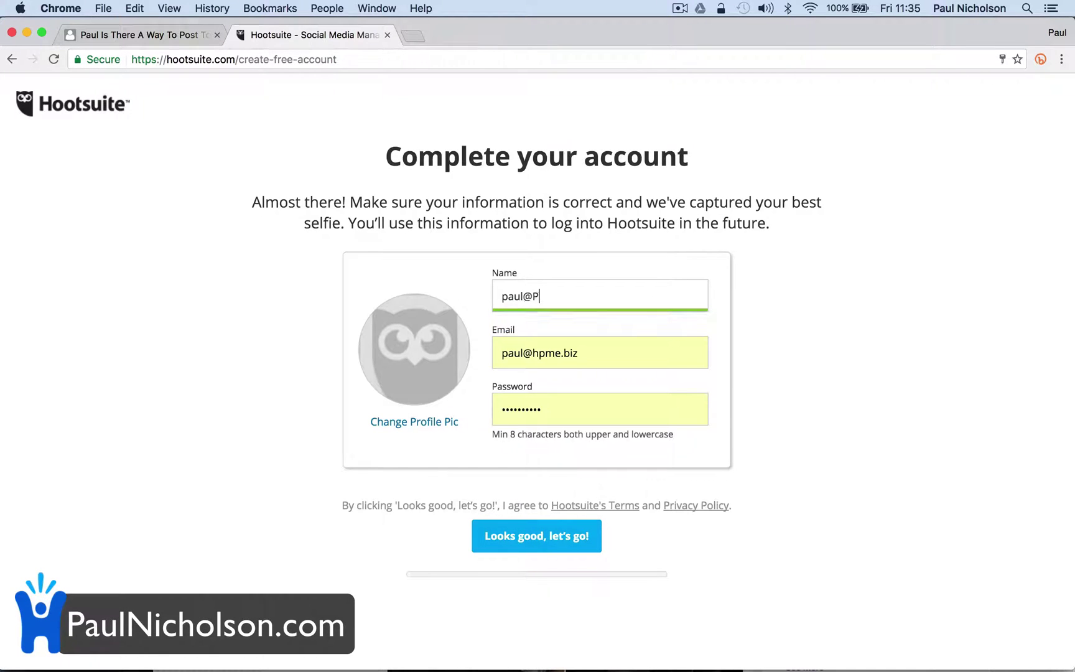
{"action": "key", "text": "BackSpace"}
{"action": "key", "text": "BackSpace"}
{"action": "key", "text": "BackSpace"}
{"action": "key", "text": "BackSpace"}
{"action": "key", "text": "BackSpace"}
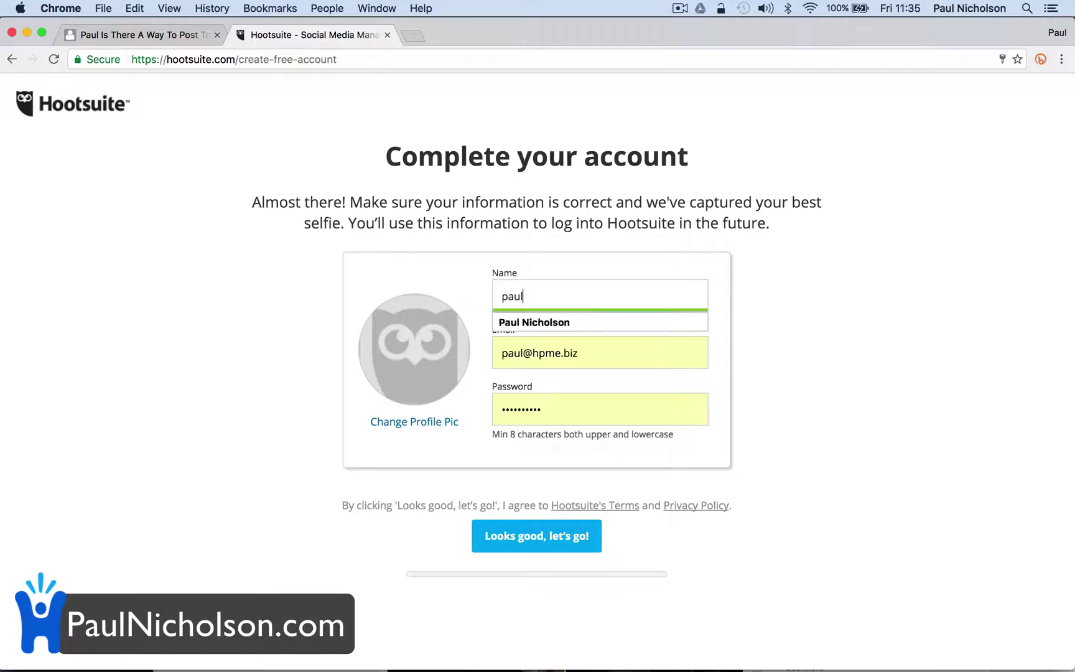
{"action": "key", "text": "BackSpace"}
{"action": "key", "text": "BackSpace"}
{"action": "key", "text": "BackSpace"}
{"action": "key", "text": "BackSpace"}
{"action": "type", "text": "Paul Nicholson"}
{"action": "key", "text": "Tab"}
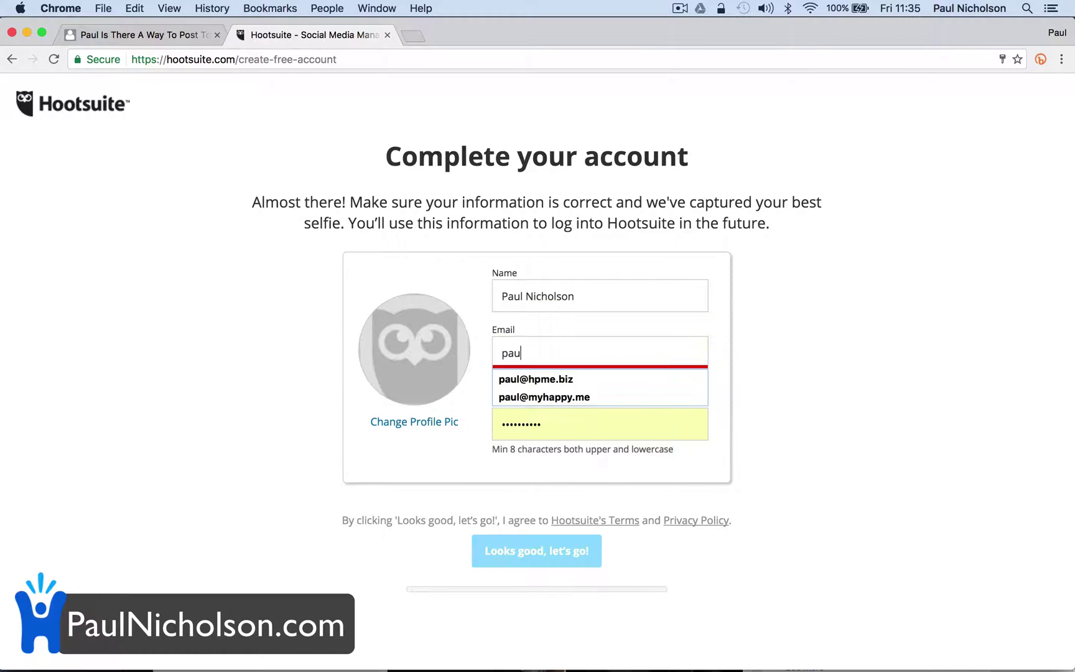
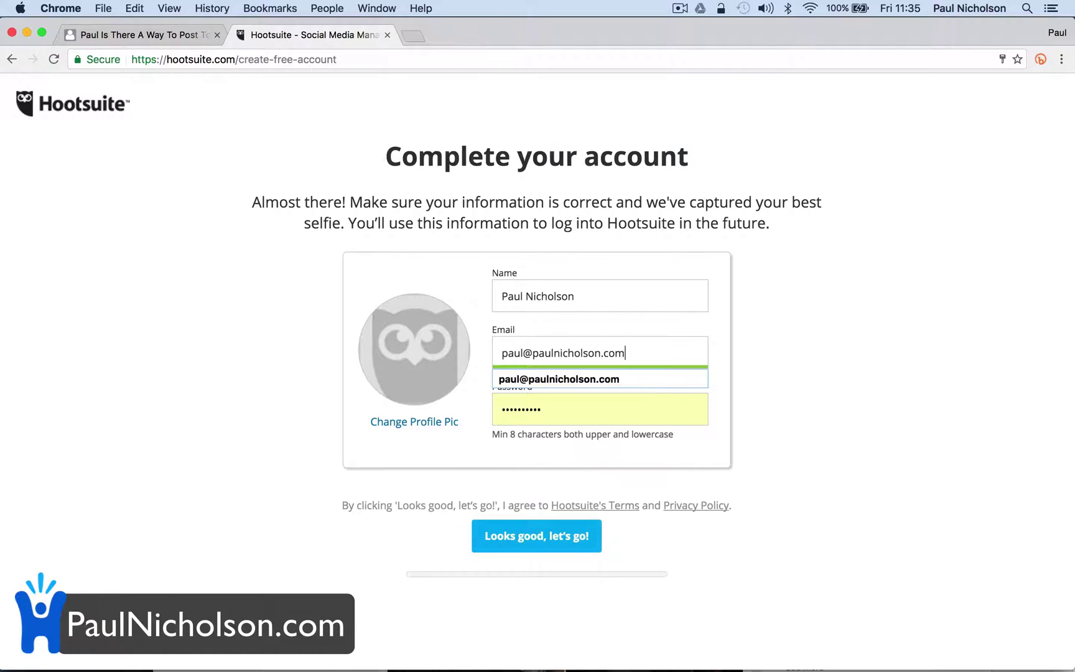
Enter the account password and submit to create the free account
{"action": "key", "text": "Tab"}
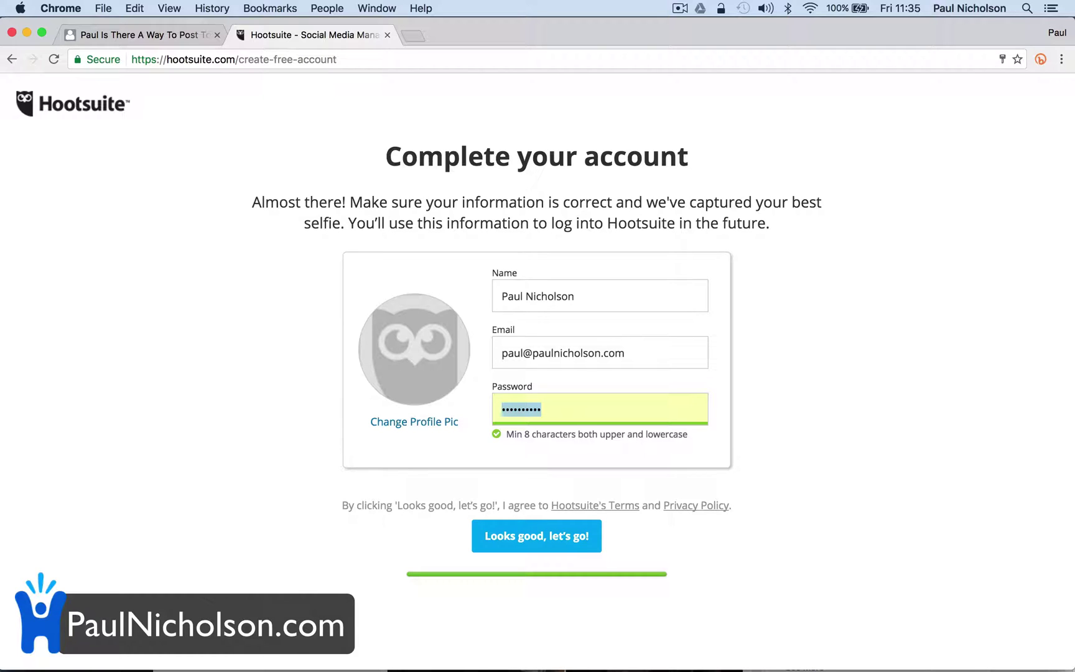
{"action": "type", "text": "•••••"}
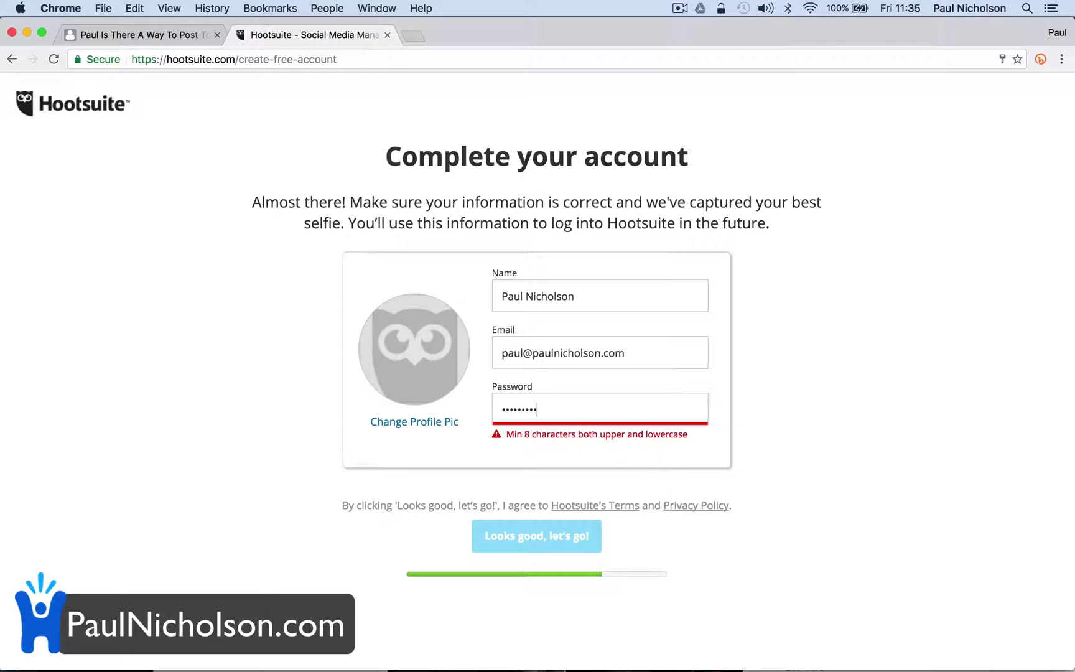
{"action": "key", "text": "BackSpace"}
{"action": "key", "text": "BackSpace"}
{"action": "key", "text": "BackSpace"}
{"action": "key", "text": "BackSpace"}
{"action": "key", "text": "BackSpace"}
{"action": "key", "text": "BackSpace"}
{"action": "key", "text": "BackSpace"}
{"action": "key", "text": "BackSpace"}
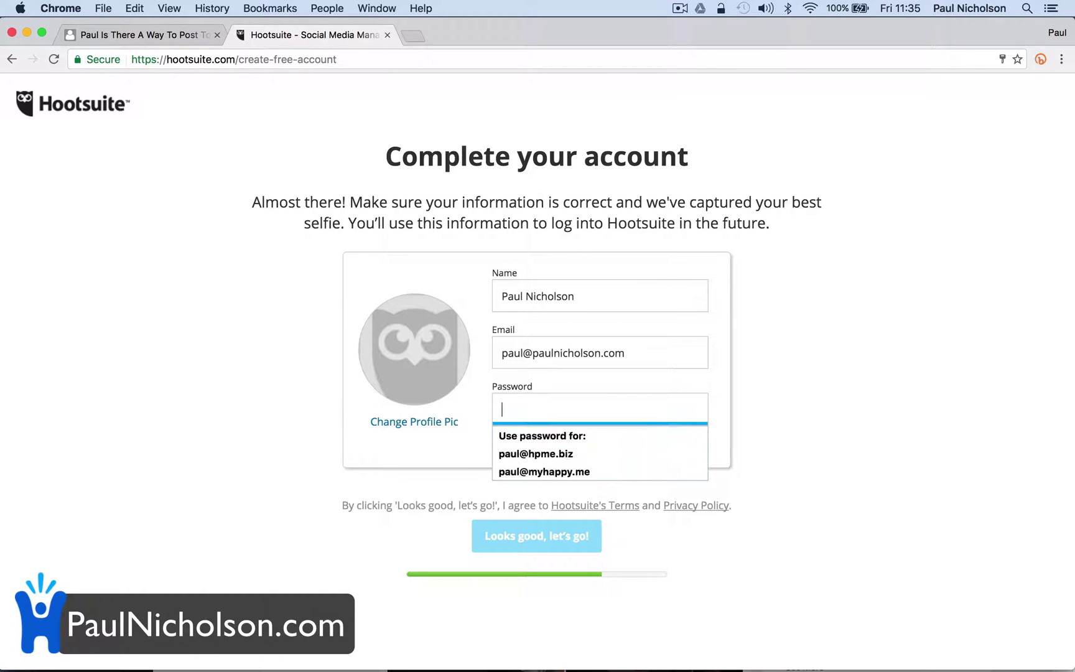
{"action": "type", "text": "•"}
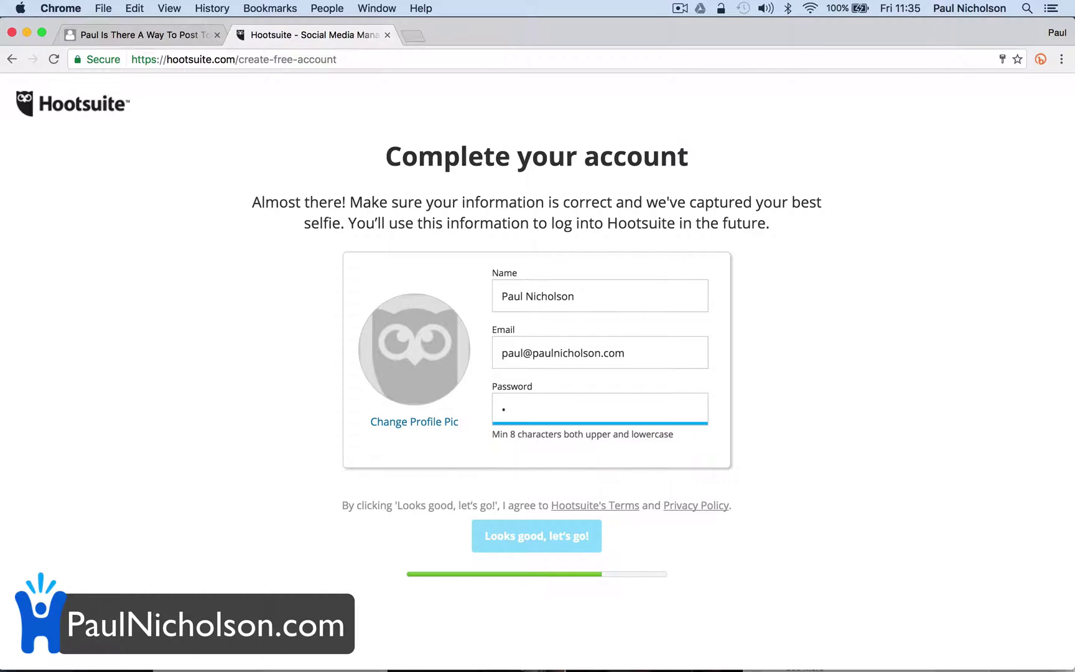
{"action": "type", "text": "••••••••"}
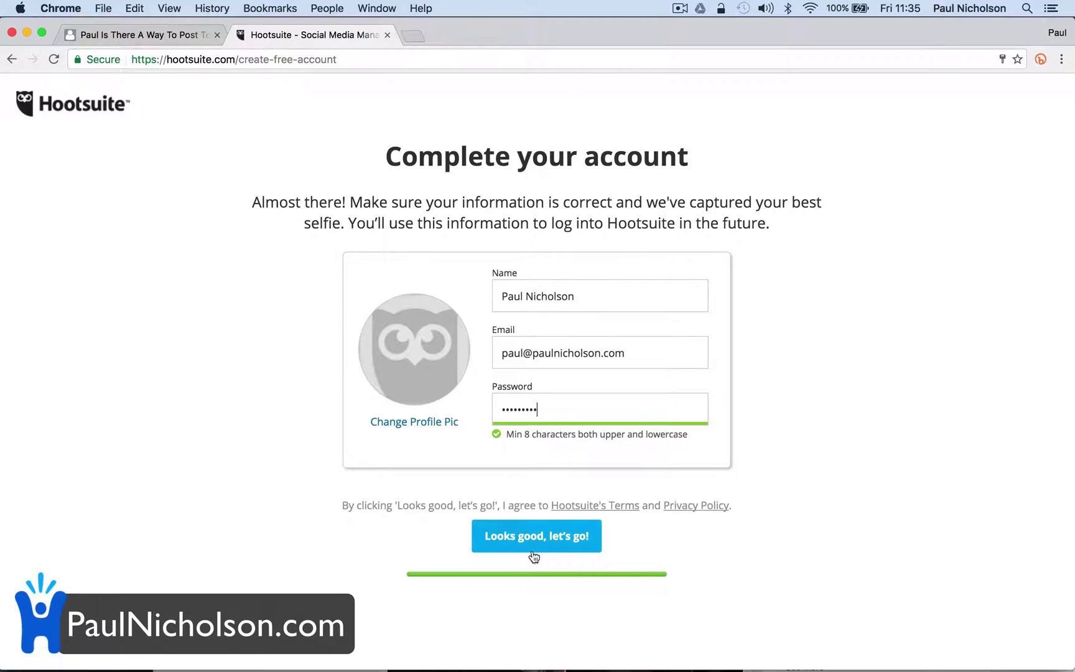
{"action": "left_click", "coordinate": [537, 550]}
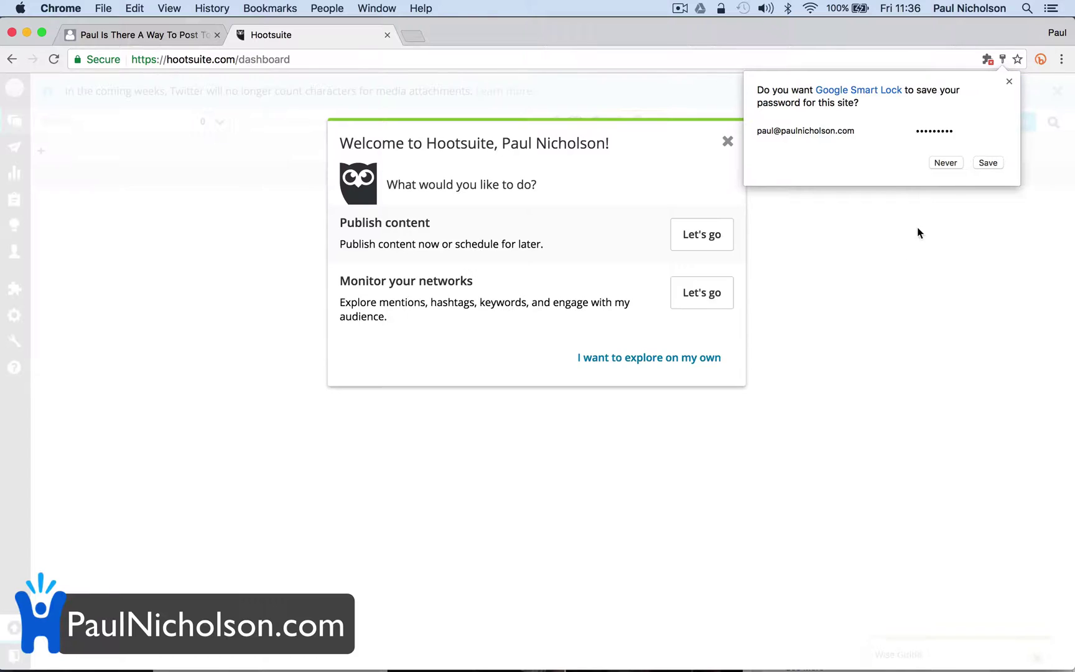
Dismiss the password-save bubble and welcome message, then open the member profile page
{"action": "left_click", "coordinate": [1008, 82]}
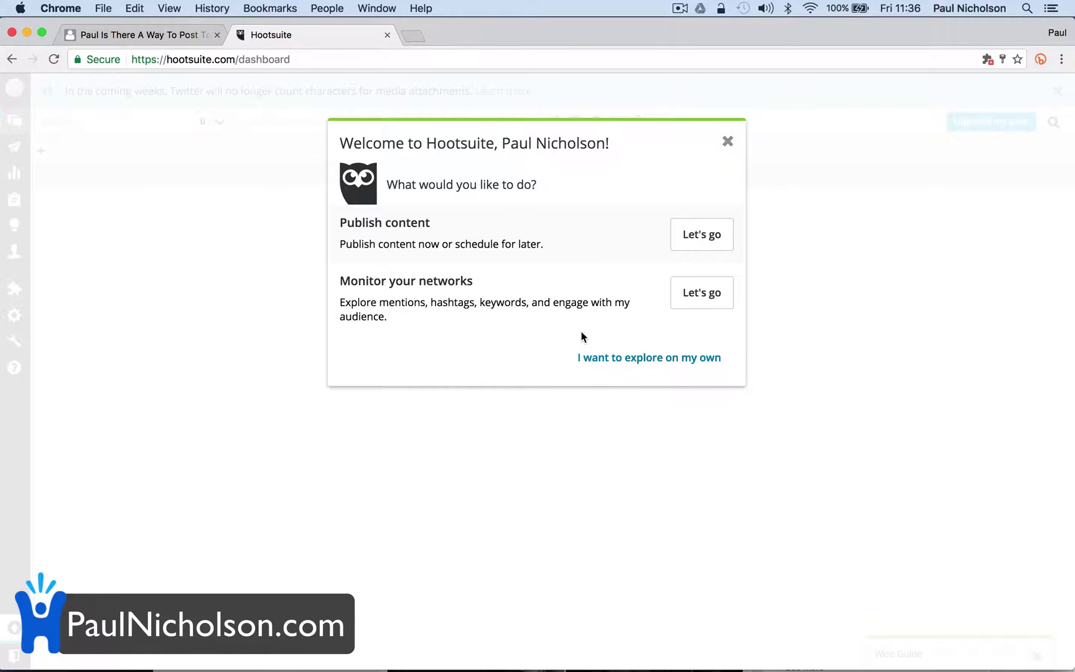
{"action": "left_click", "coordinate": [727, 142]}
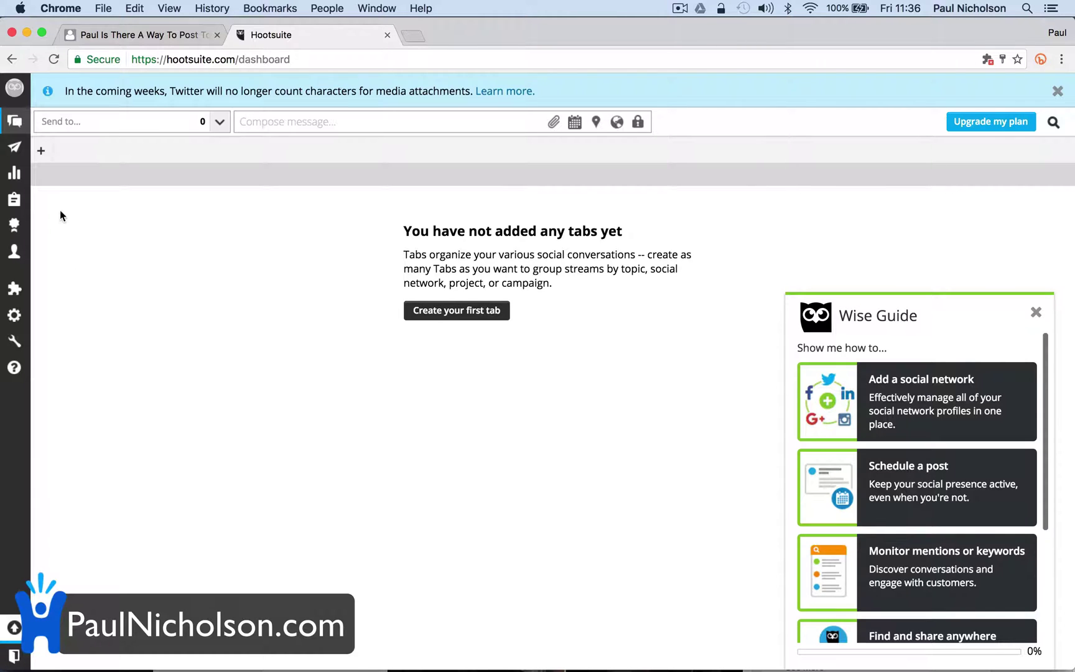
{"action": "left_click", "coordinate": [14, 87]}
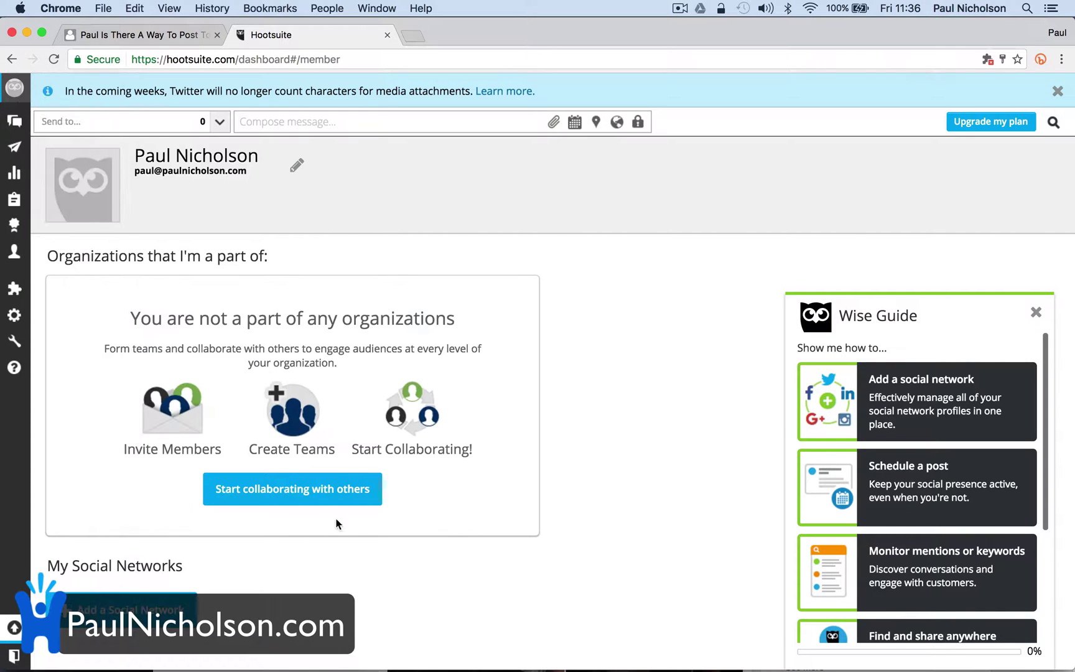
Add Instagram as a social network, log in with the saved account and authorize Hootsuite
{"action": "left_click", "coordinate": [161, 598]}
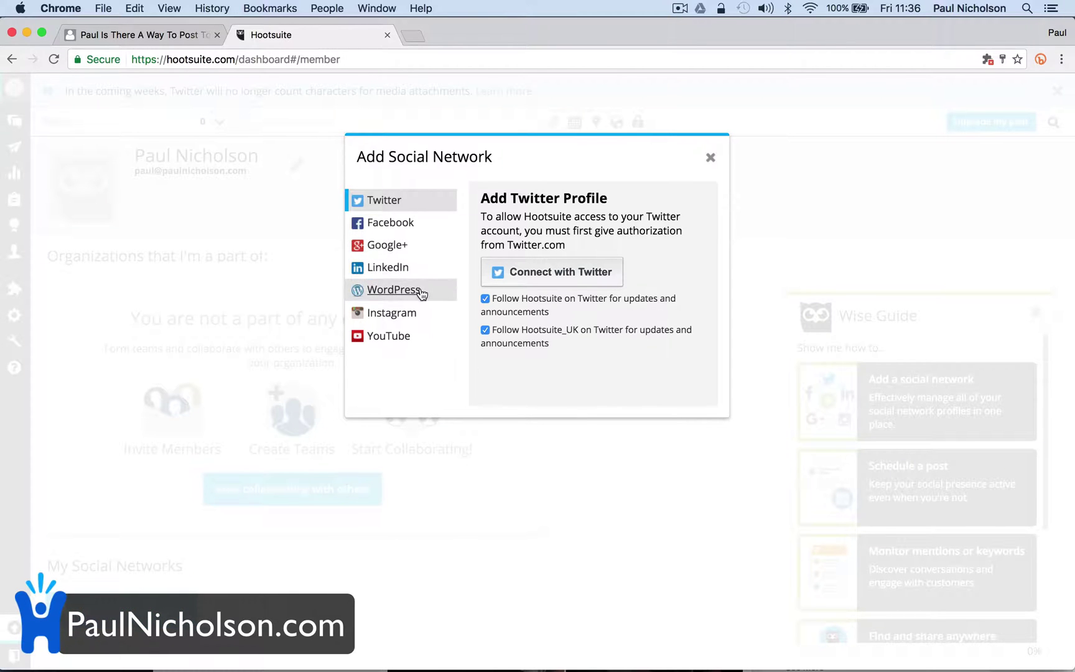
{"action": "left_click", "coordinate": [416, 314]}
{"action": "left_click", "coordinate": [553, 274]}
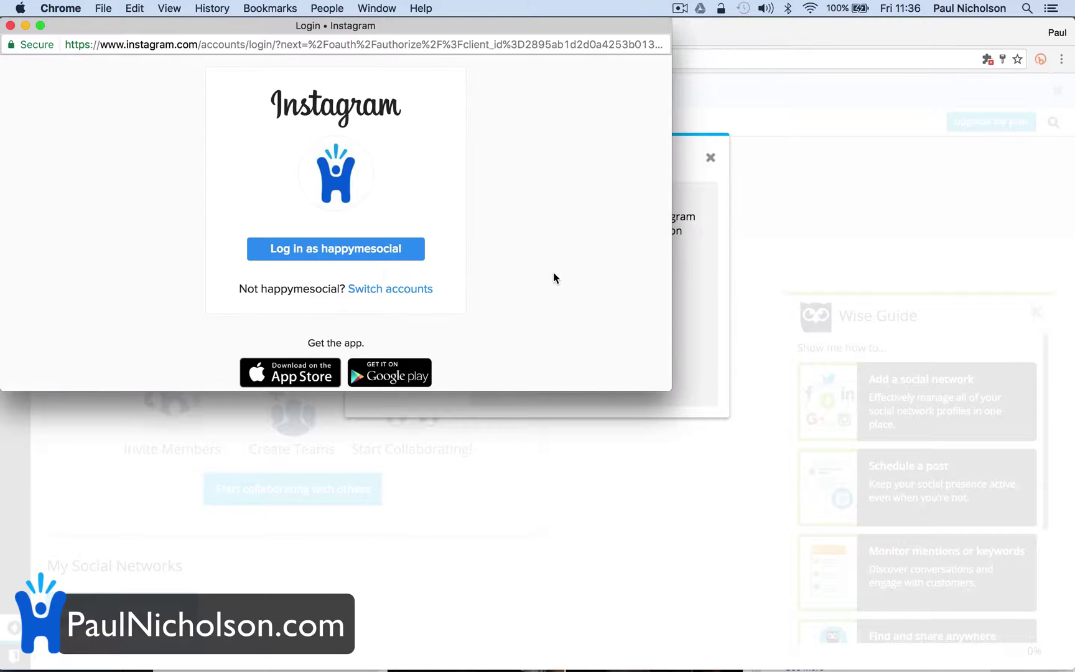
{"action": "left_click", "coordinate": [426, 289]}
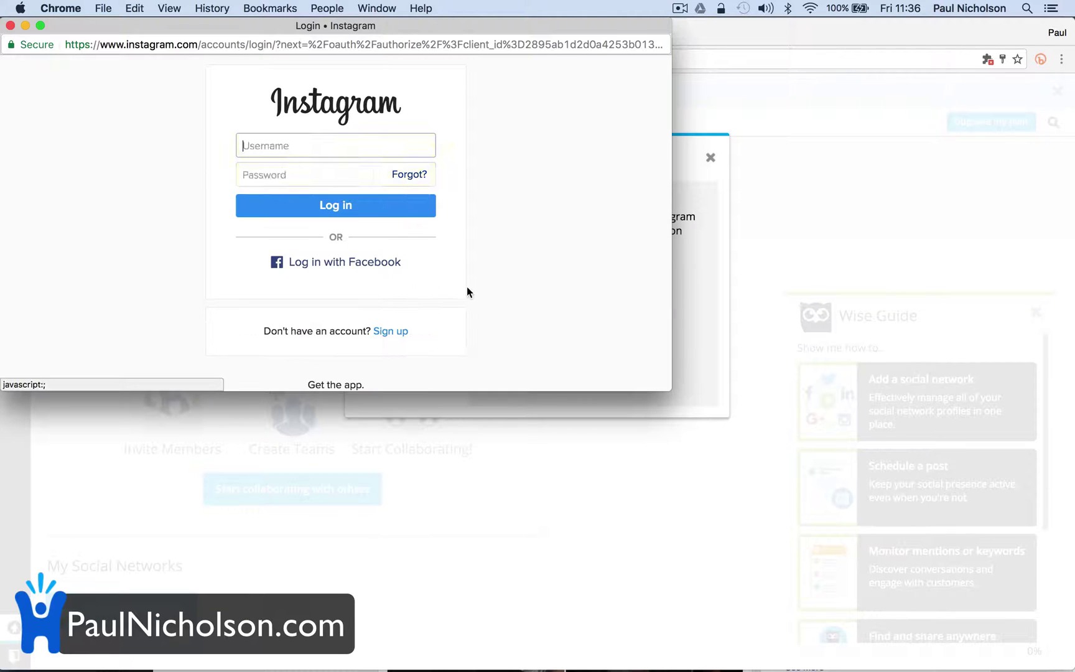
{"action": "left_click", "coordinate": [356, 205]}
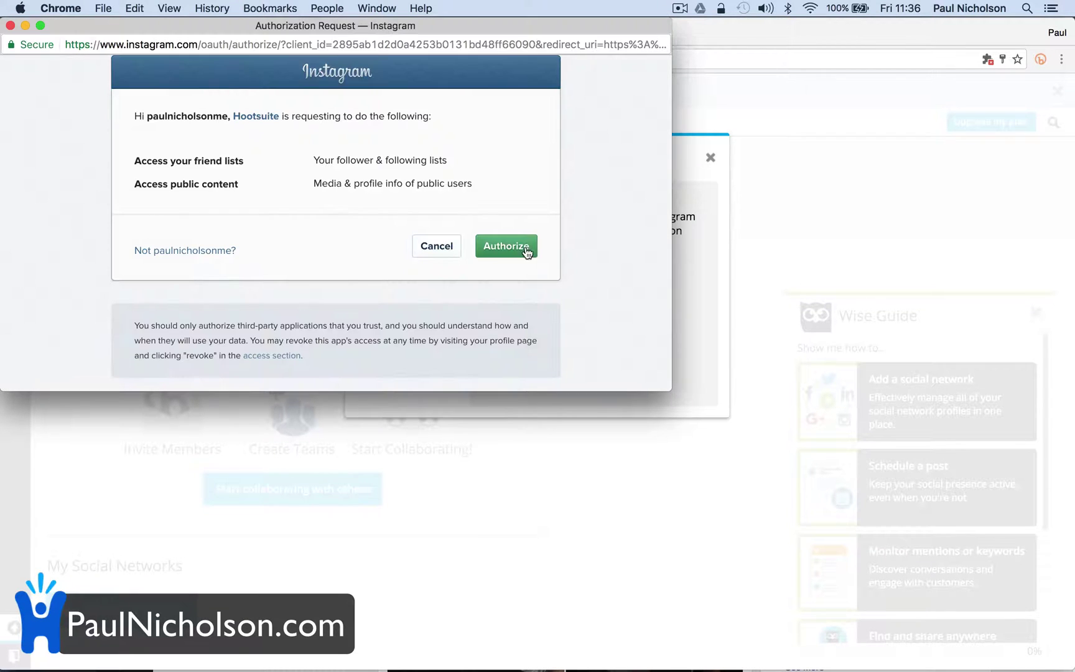
{"action": "left_click", "coordinate": [526, 248]}
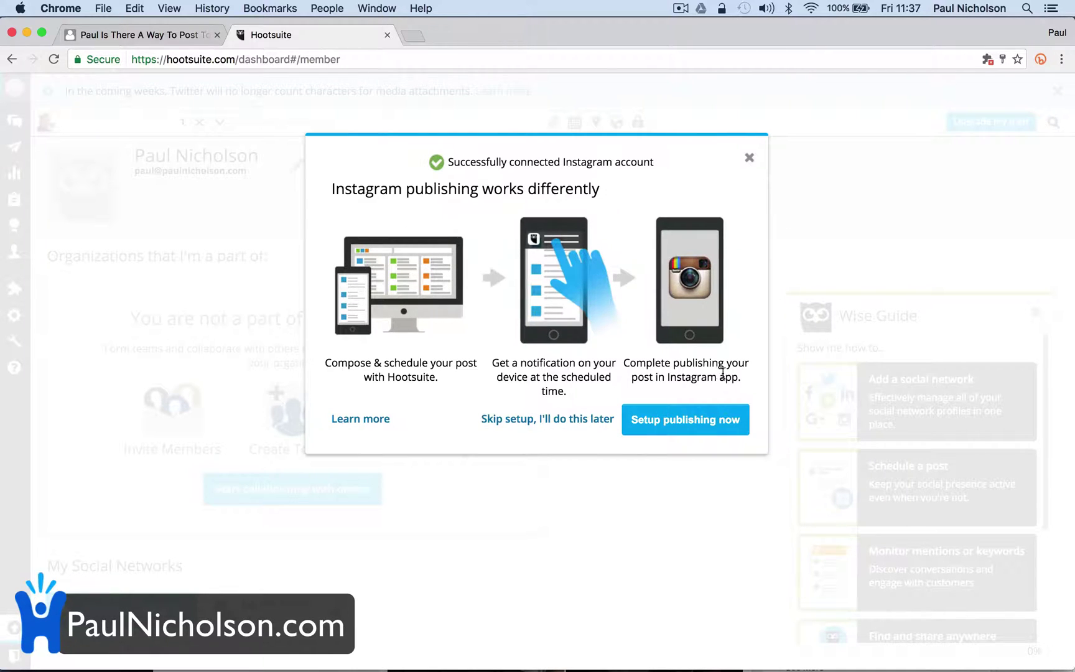
Text the app link to the user's UK (+44) phone number and advance to setup step 2
{"action": "left_click", "coordinate": [690, 414]}
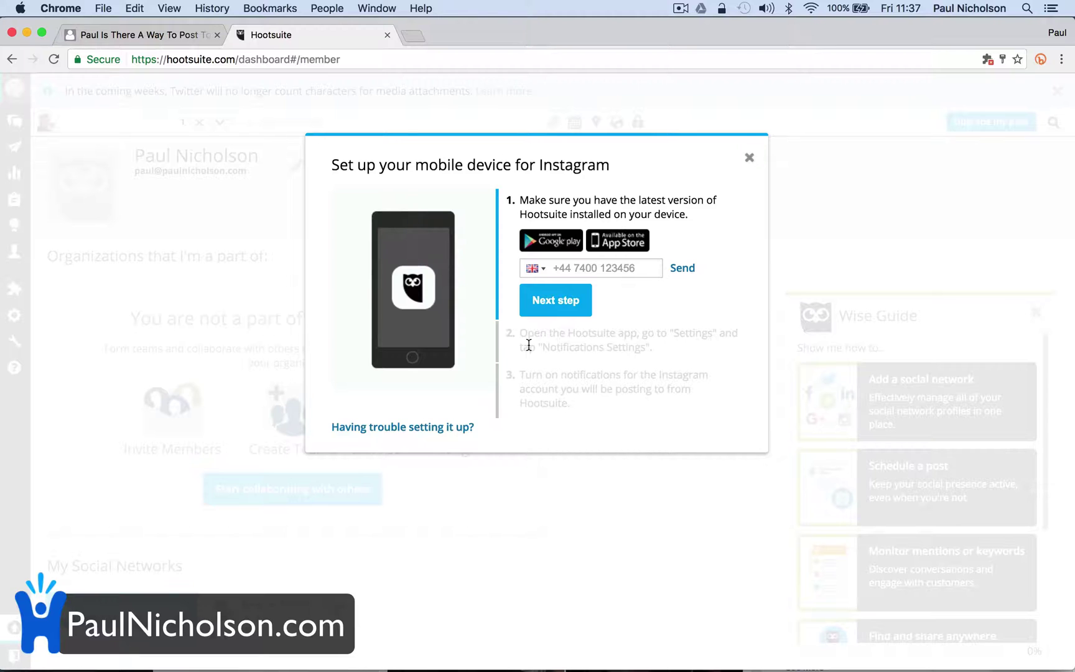
{"action": "left_click", "coordinate": [547, 271]}
{"action": "left_click", "coordinate": [555, 269]}
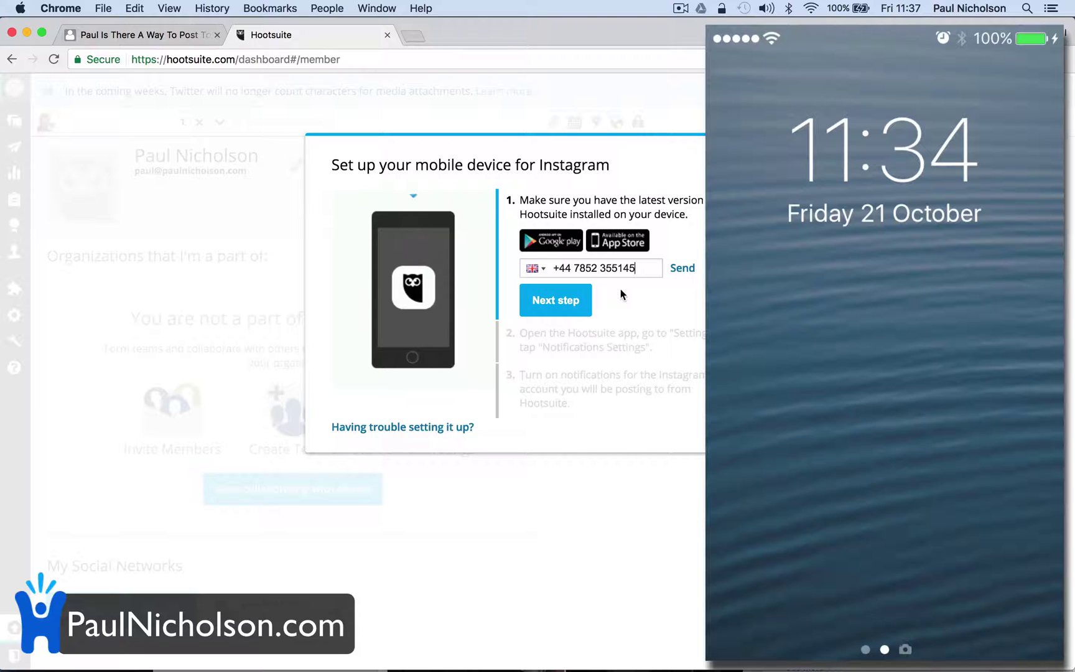
{"action": "left_click", "coordinate": [682, 268]}
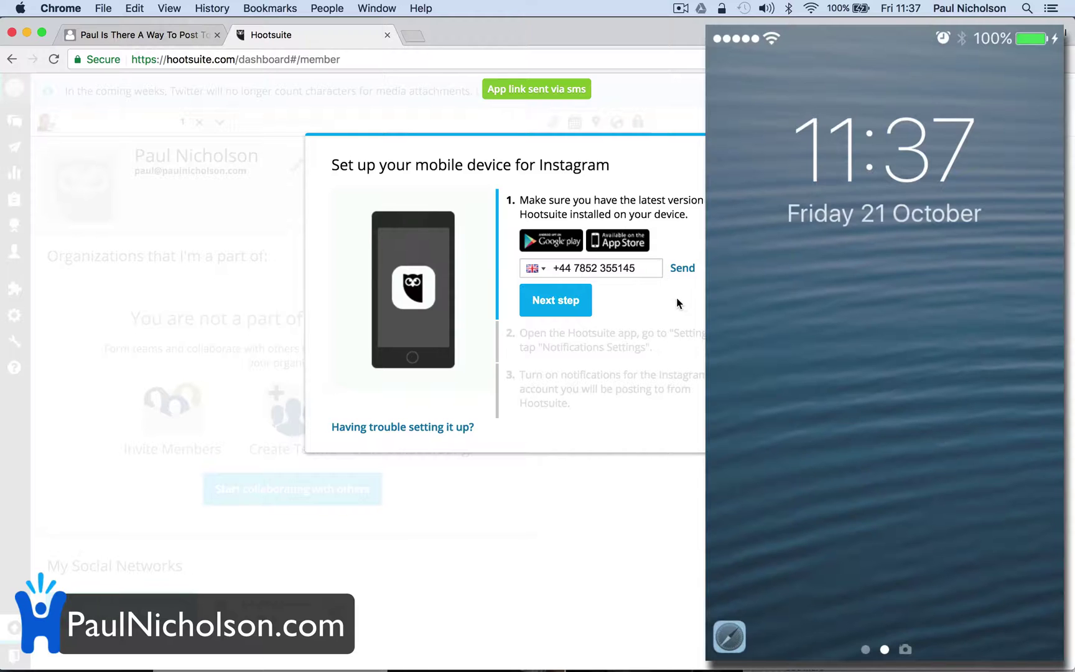
{"action": "left_click", "coordinate": [569, 300]}
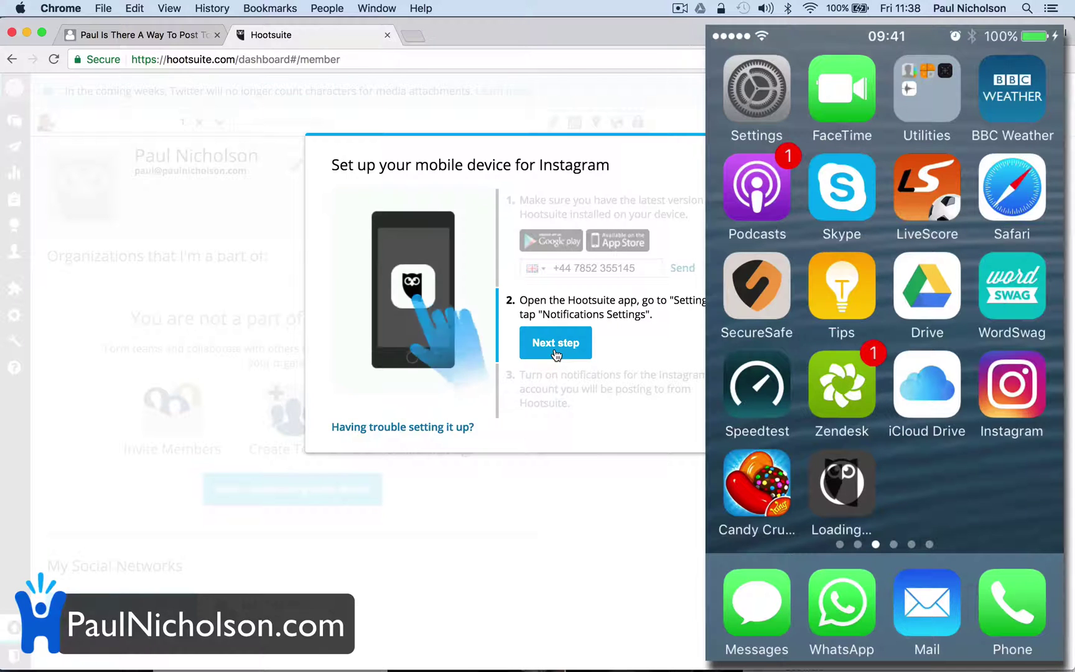
Advance to the notifications step and wait for 'Instagram setup complete!'
{"action": "left_click", "coordinate": [572, 346]}
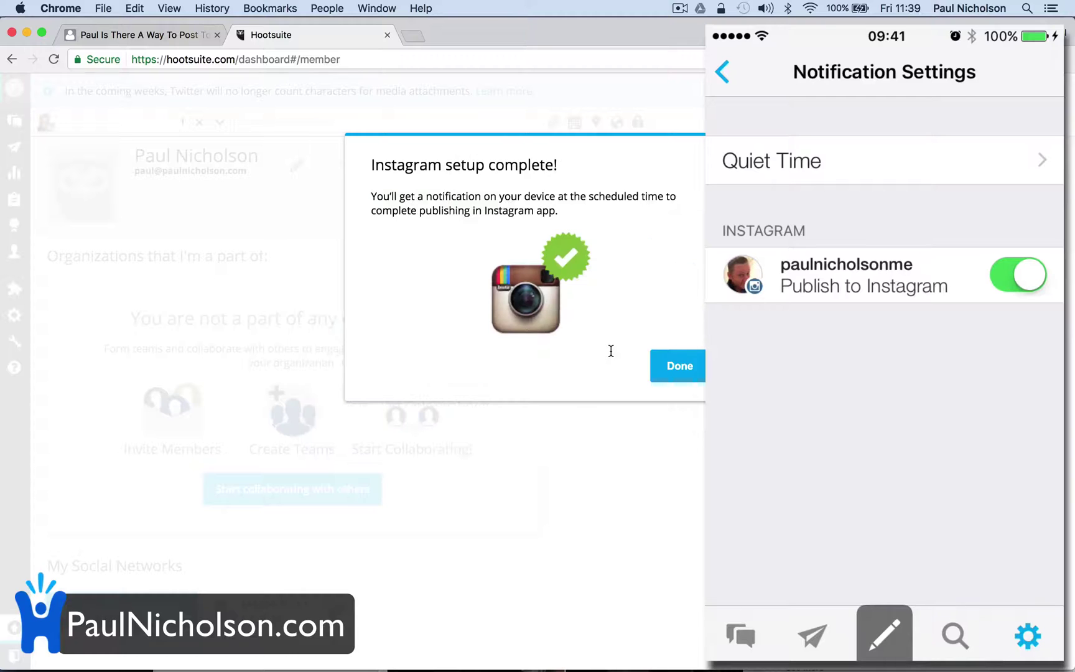
Close the setup-complete message, dismiss the Twitter banner and open a new post composer
{"action": "left_click", "coordinate": [670, 364]}
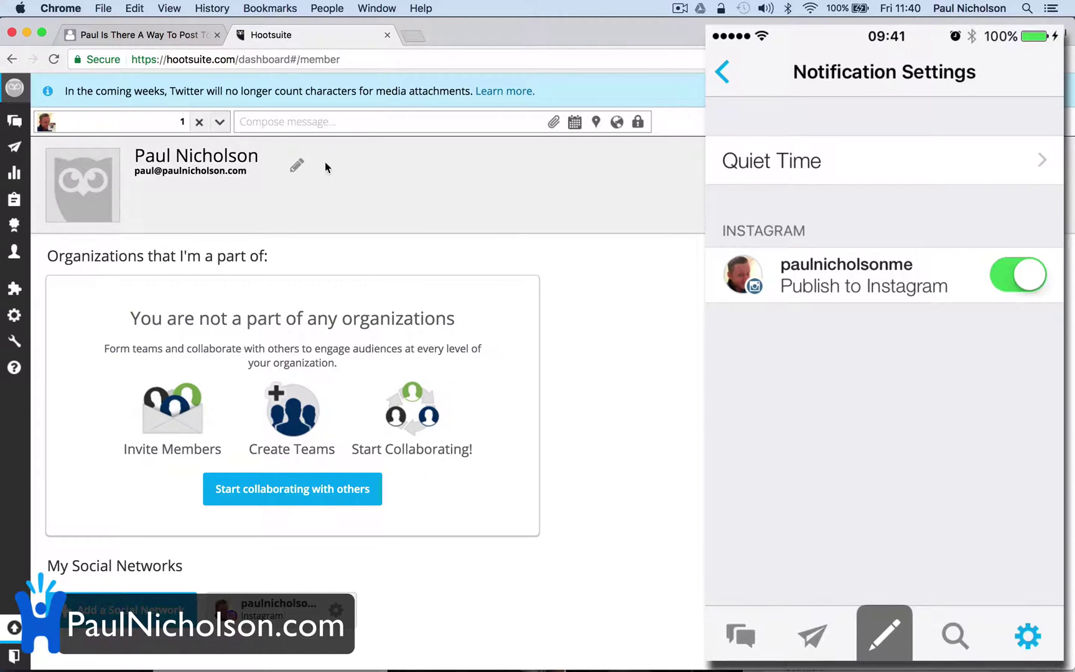
{"action": "left_click", "coordinate": [310, 123]}
{"action": "left_click", "coordinate": [662, 405]}
{"action": "left_click", "coordinate": [450, 131]}
{"action": "left_click", "coordinate": [677, 160]}
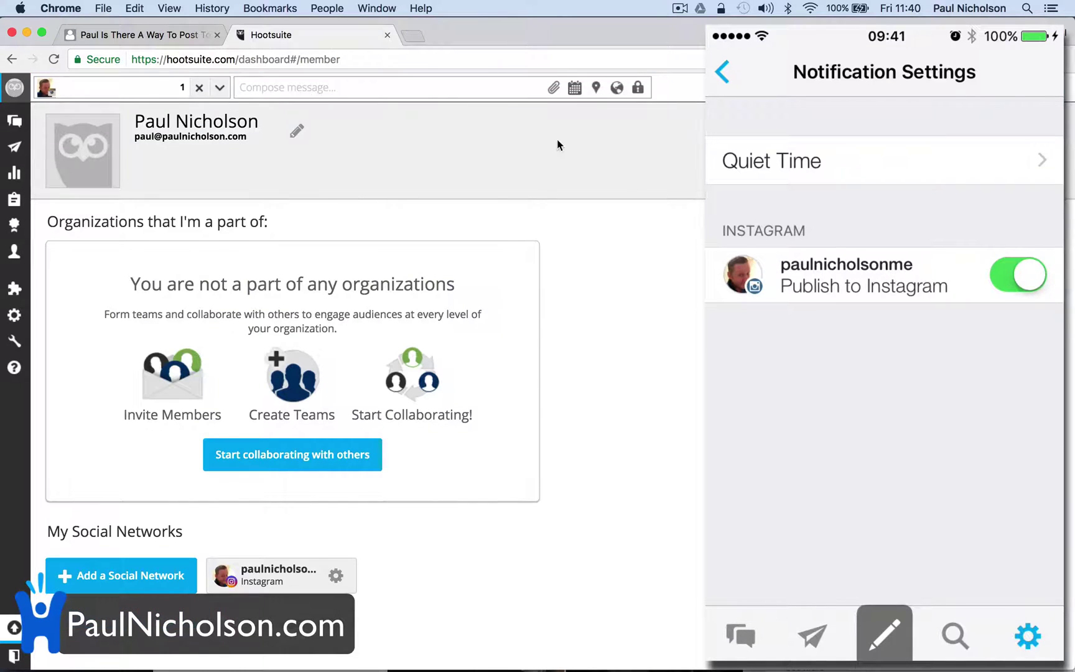
{"action": "left_click", "coordinate": [413, 90]}
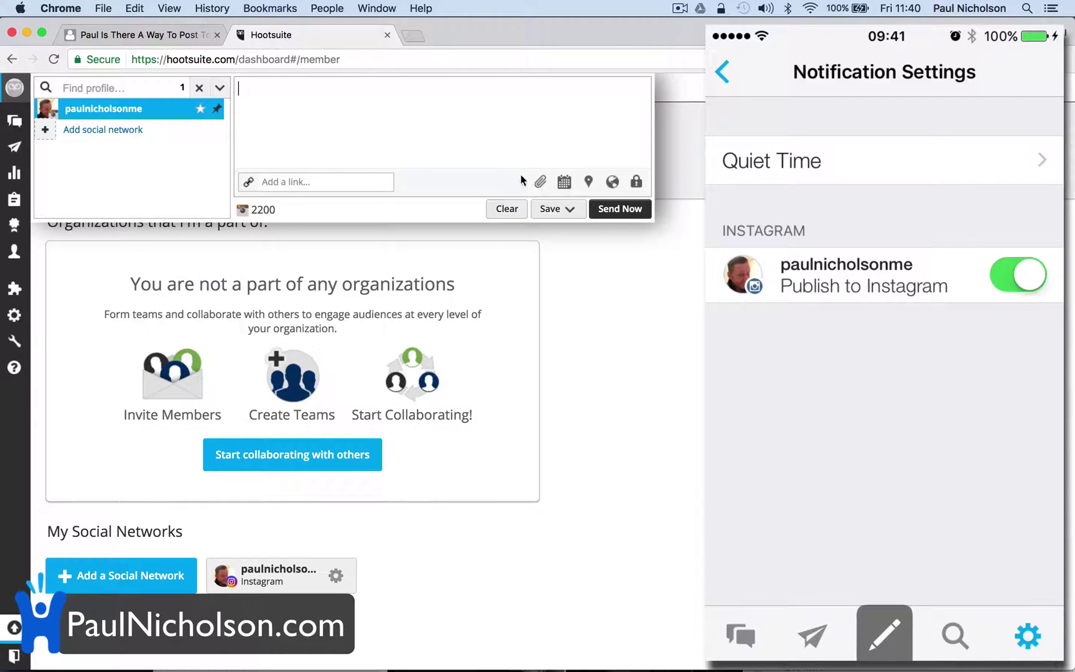
Add a photo by browsing the Downloads folder and selecting the motivational quote PNG
{"action": "left_click", "coordinate": [541, 183]}
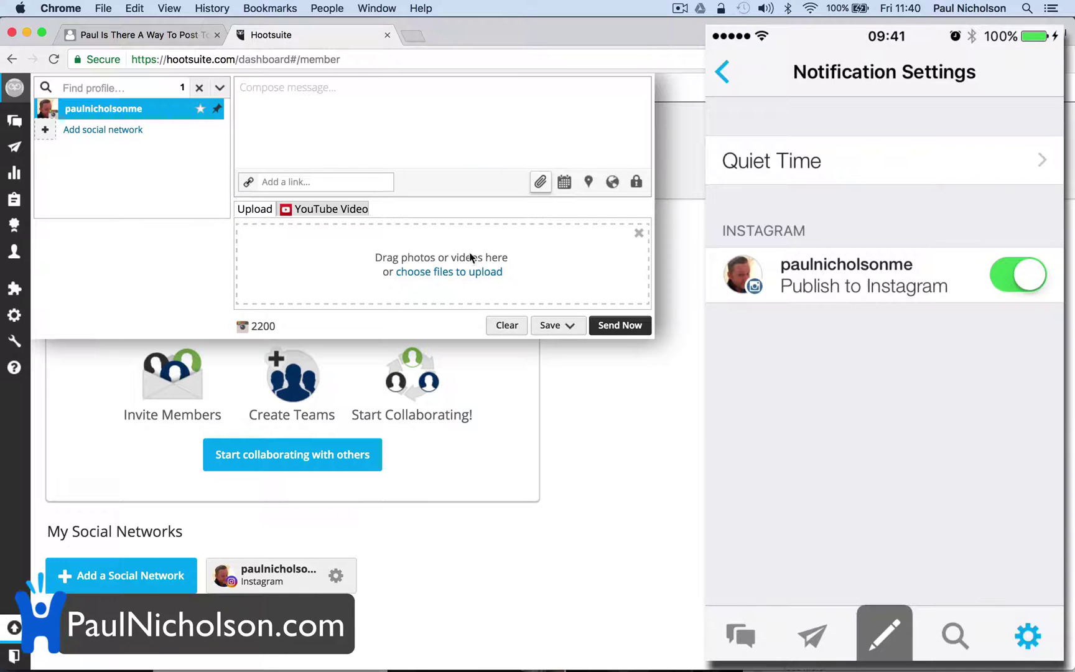
{"action": "left_click", "coordinate": [448, 278]}
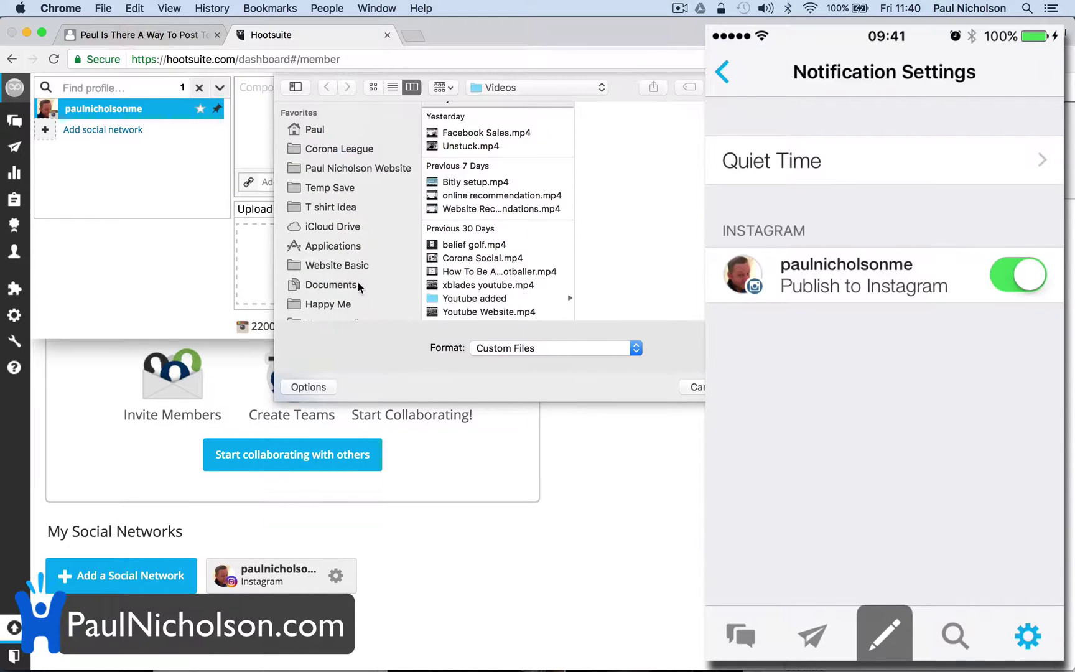
{"action": "scroll", "coordinate": [358, 287], "scroll_direction": "down", "scroll_amount": 10}
{"action": "left_click", "coordinate": [351, 232]}
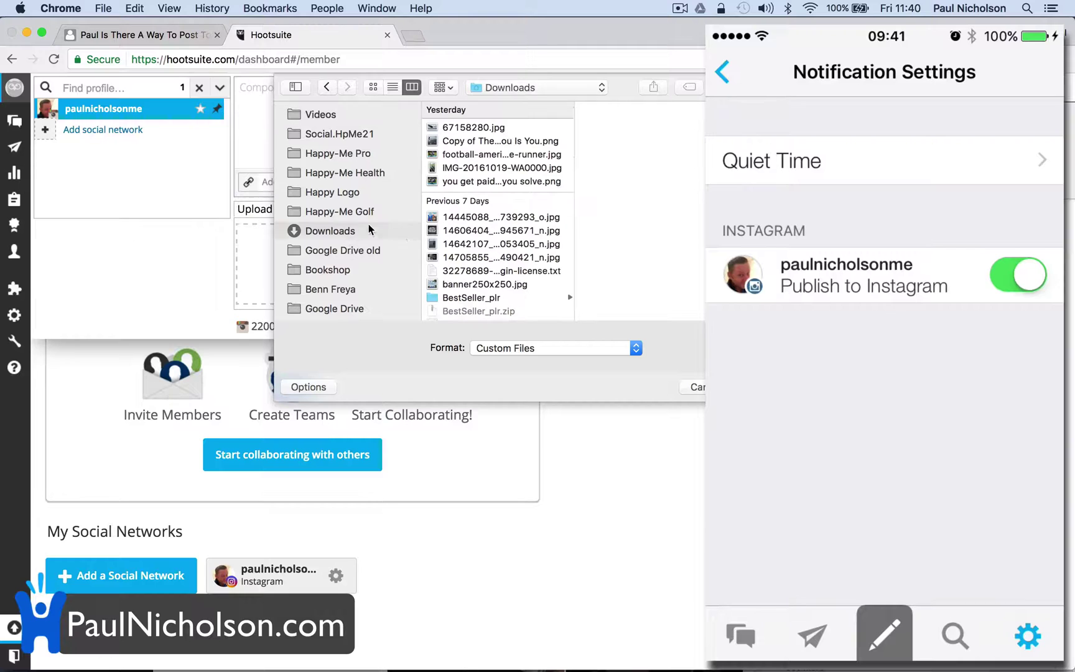
{"action": "scroll", "coordinate": [465, 311], "scroll_direction": "down", "scroll_amount": 10}
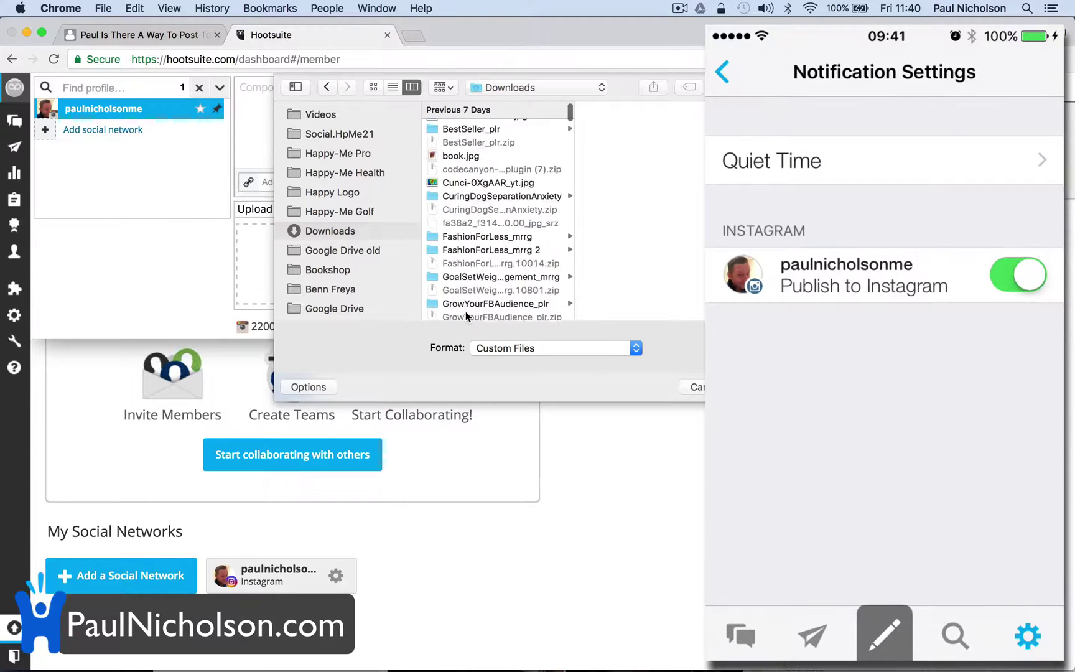
{"action": "scroll", "coordinate": [465, 316], "scroll_direction": "down", "scroll_amount": 5}
{"action": "scroll", "coordinate": [496, 267], "scroll_direction": "down", "scroll_amount": 5}
{"action": "scroll", "coordinate": [496, 268], "scroll_direction": "down", "scroll_amount": 15}
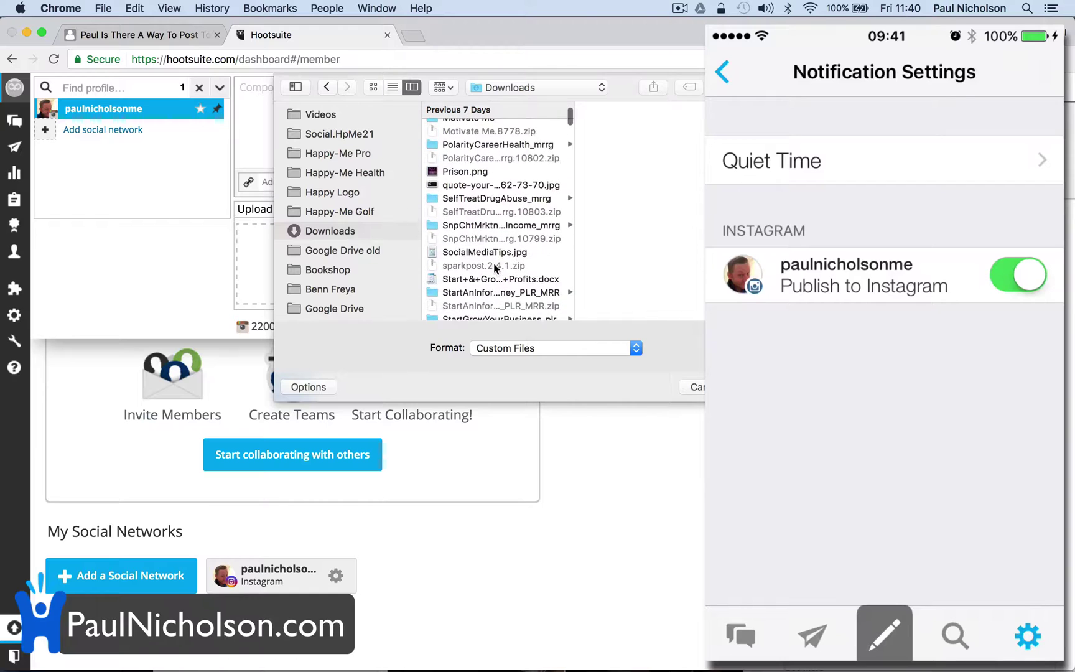
{"action": "scroll", "coordinate": [494, 266], "scroll_direction": "down", "scroll_amount": 15}
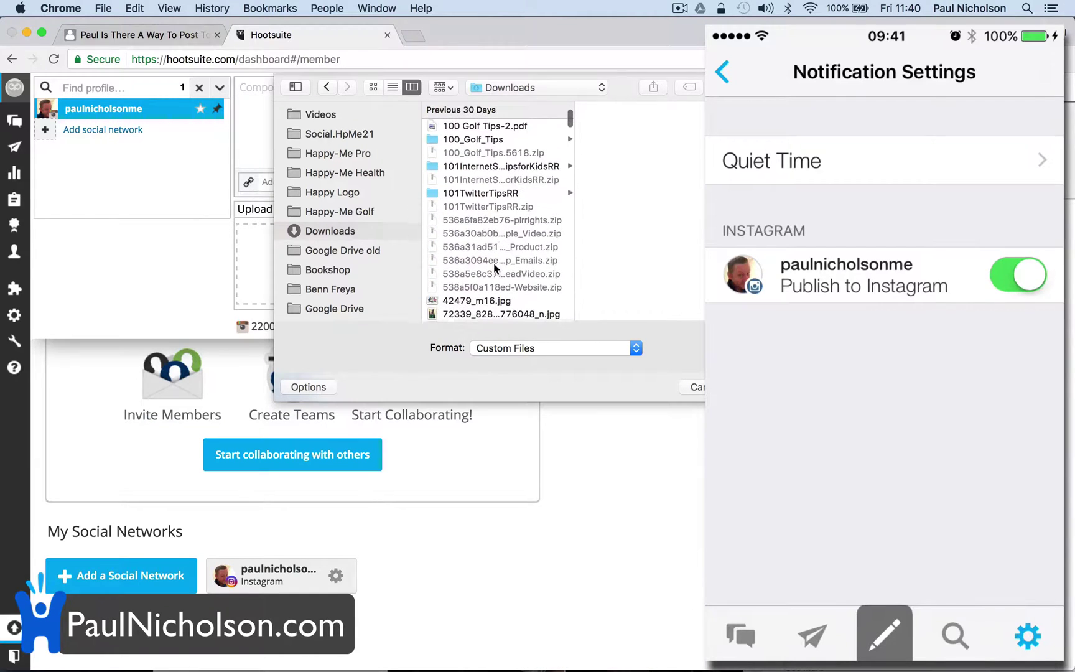
{"action": "scroll", "coordinate": [494, 267], "scroll_direction": "up", "scroll_amount": 20}
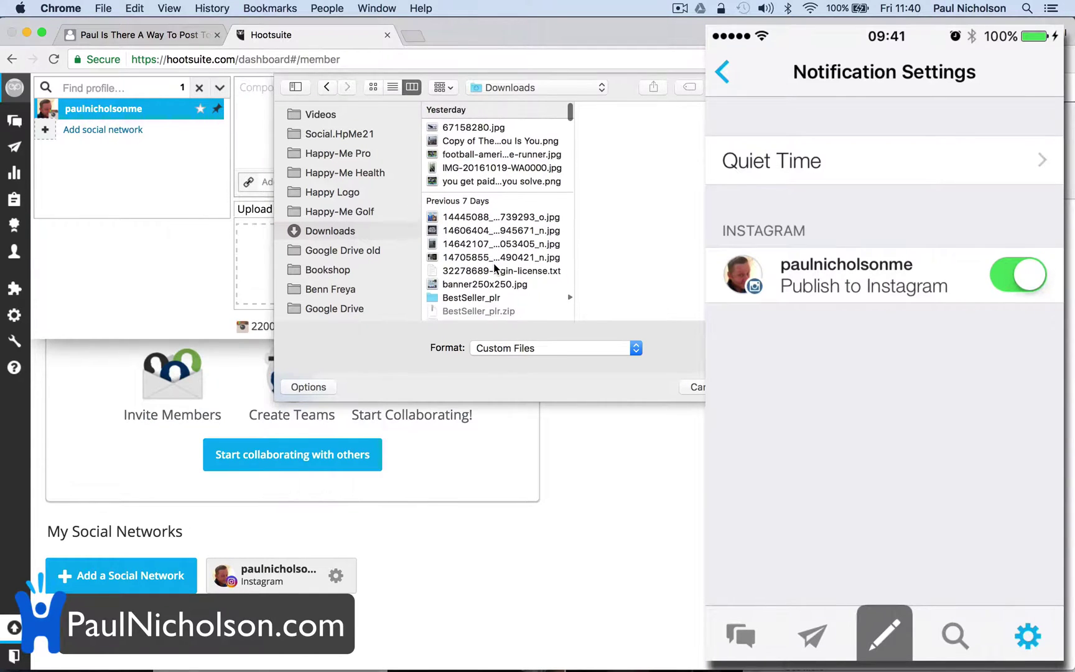
{"action": "left_click", "coordinate": [489, 141]}
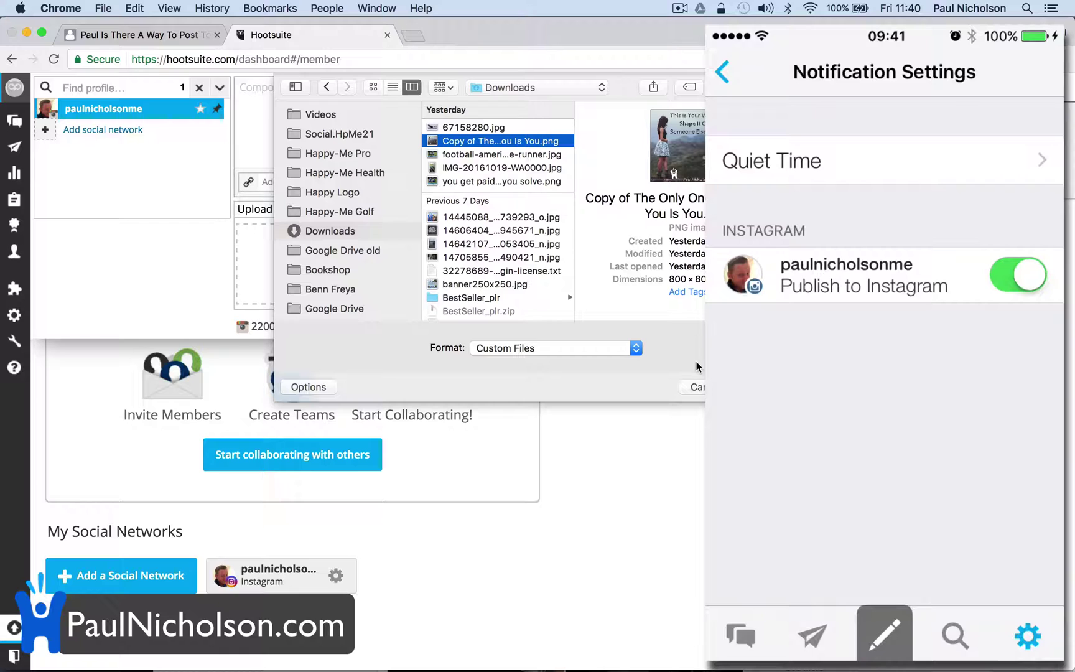
Attach the quote image and caption it 'This is your world shape it or someone else will' with hashtags
{"action": "key", "text": "Return"}
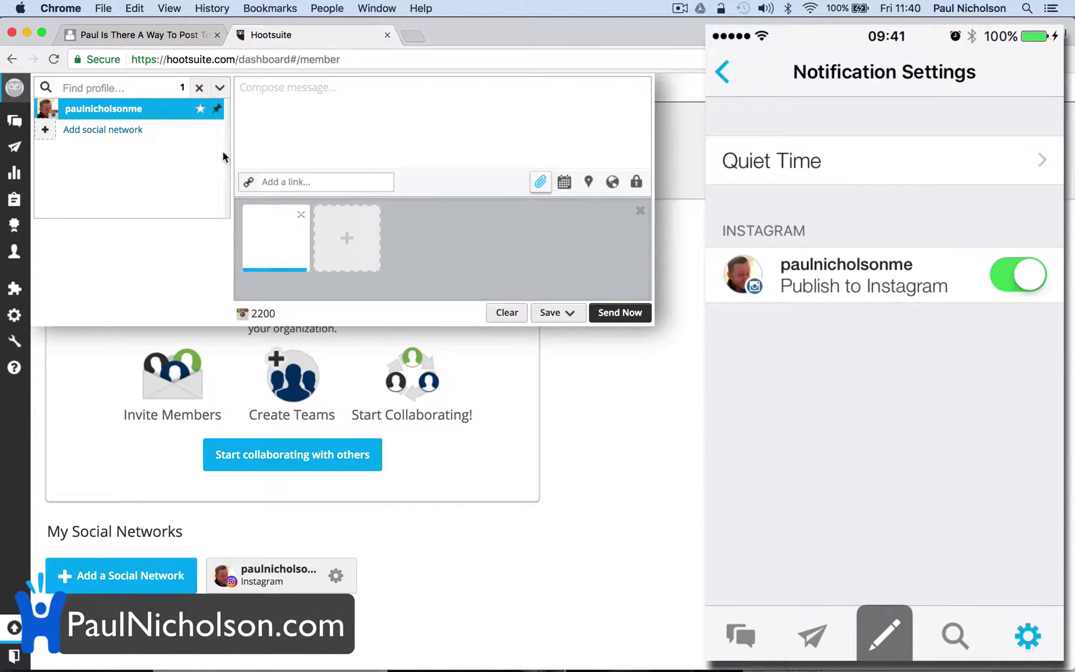
{"action": "left_click", "coordinate": [307, 111]}
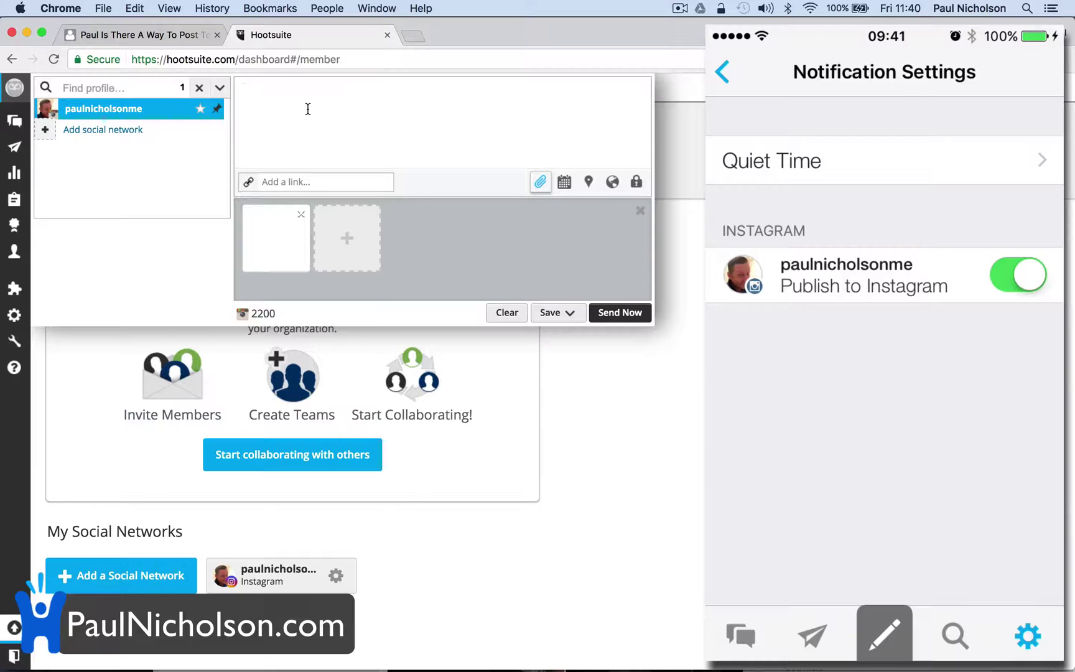
{"action": "type", "text": "This is your world shape it or someone else will #"}
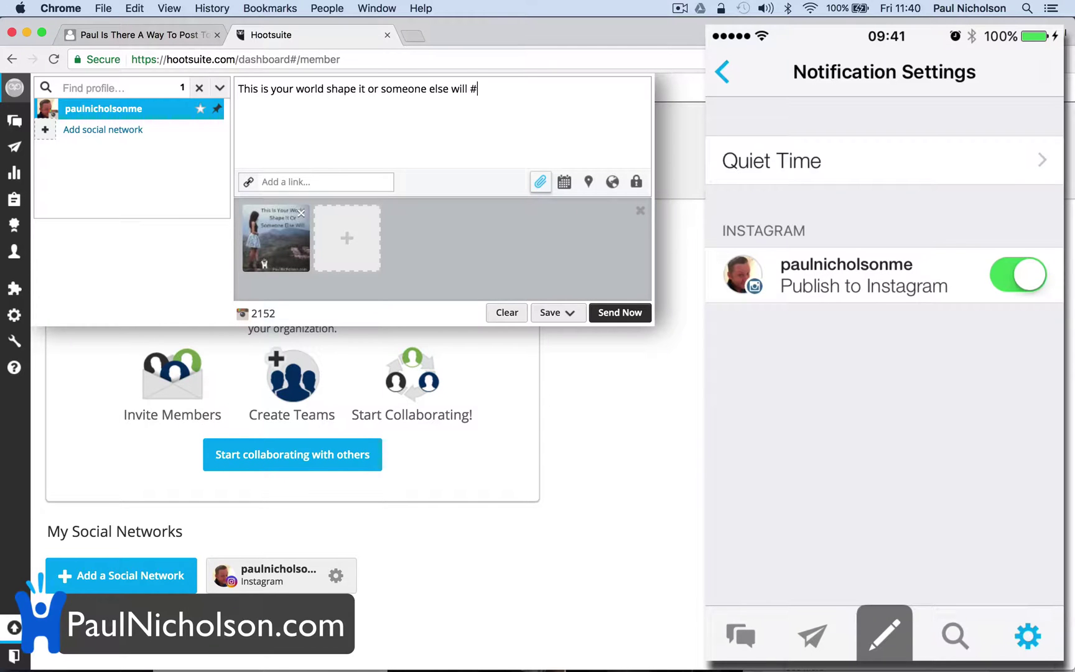
{"action": "type", "text": "PaulNicholson #Motivation"}
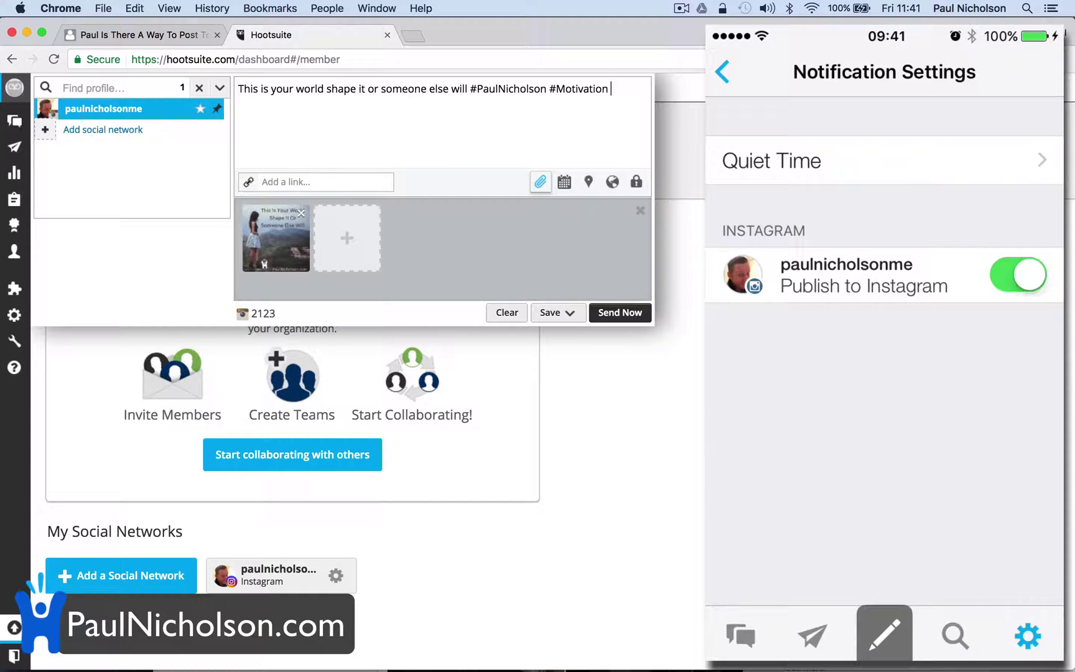
{"action": "type", "text": " PaulNicholson.com"}
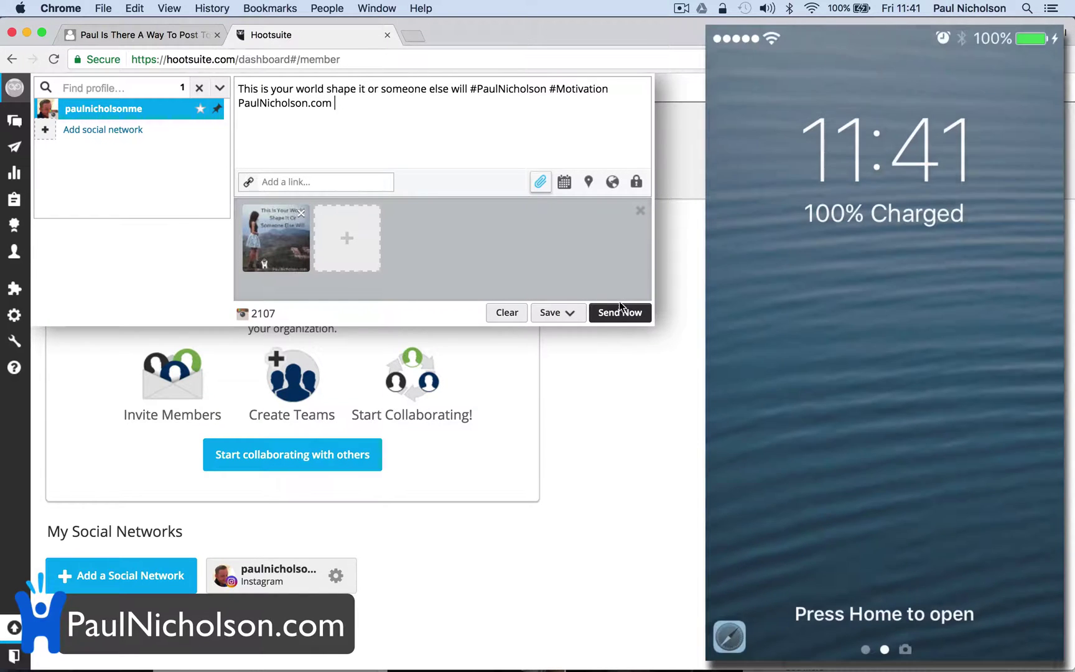
Send the post to the phone and close the notification-sent explanation
{"action": "left_click", "coordinate": [622, 311]}
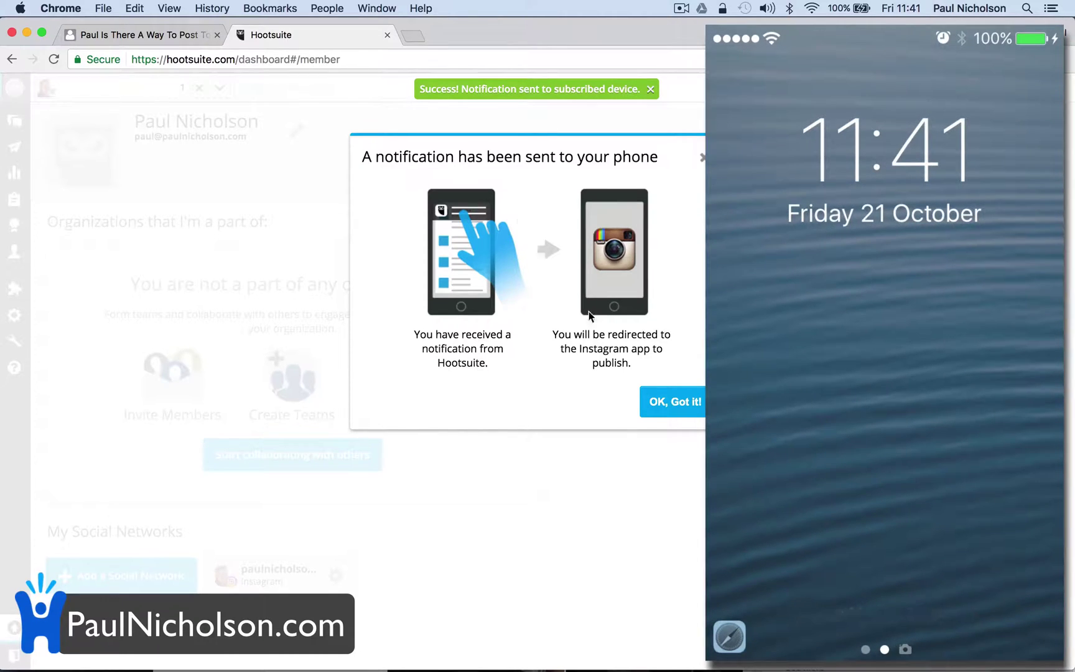
{"action": "left_click", "coordinate": [673, 402]}
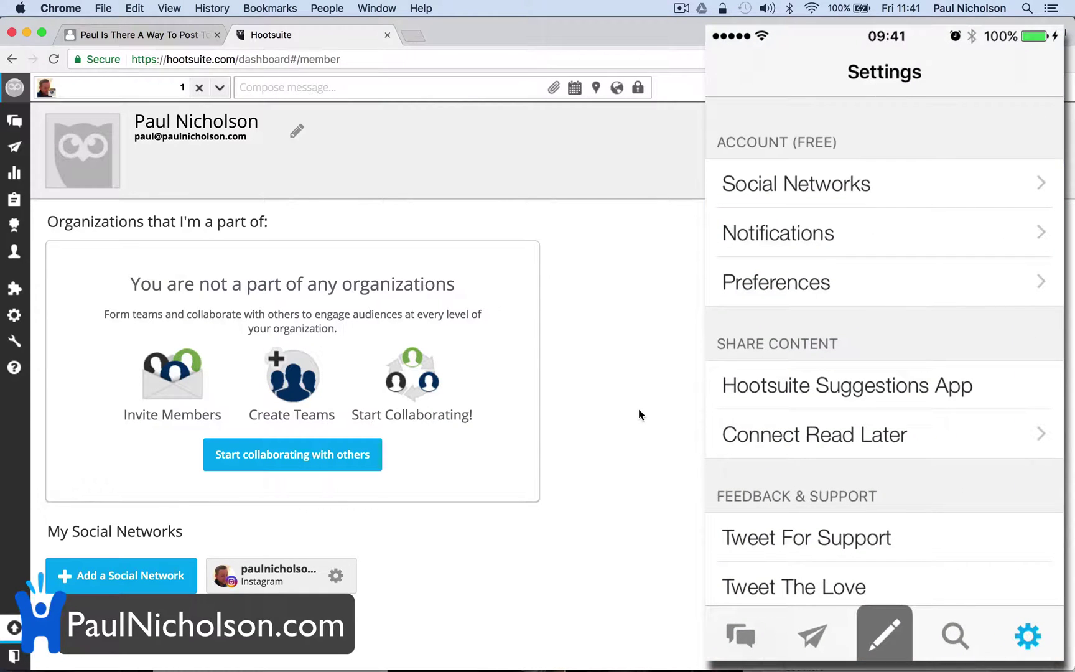
{"action": "left_click", "coordinate": [371, 85]}
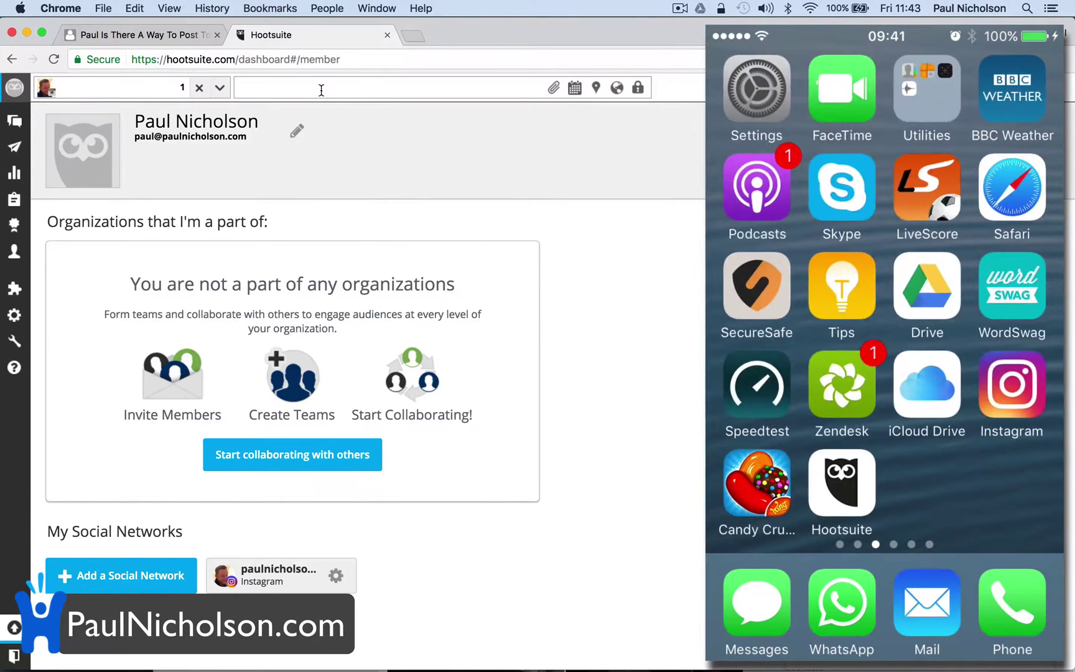
Publish the 'This Is Your World Shape It Or Someone Else Will' quote image with its caption and hashtags
{"action": "left_click", "coordinate": [235, 82]}
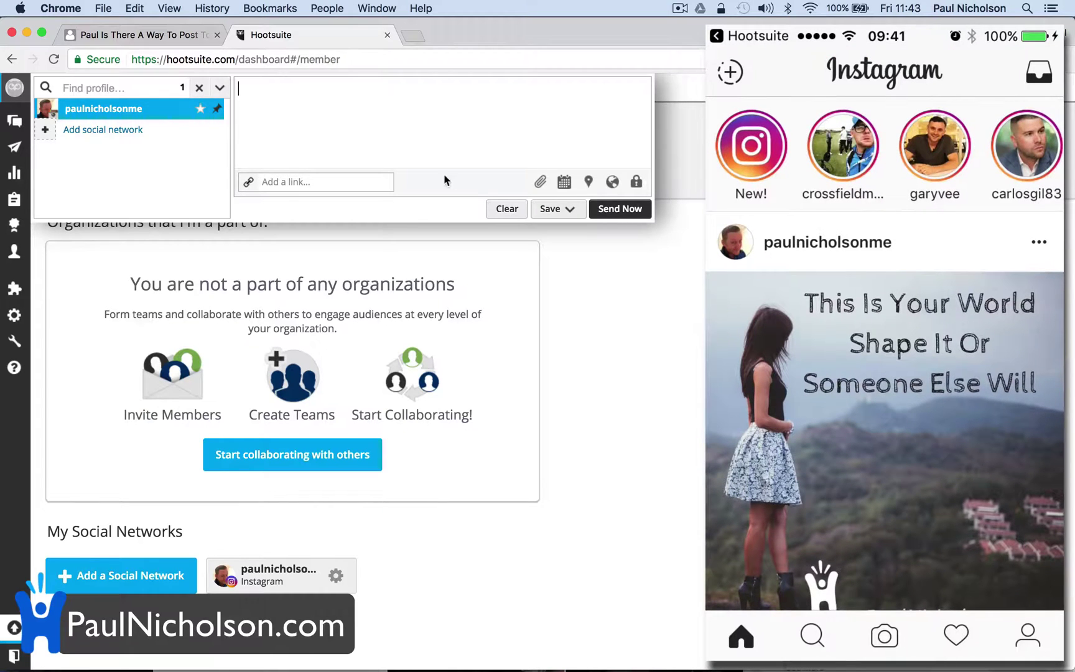
Upload 'you get paid…you solve.png' from Downloads as the second post's image
{"action": "left_click", "coordinate": [537, 182]}
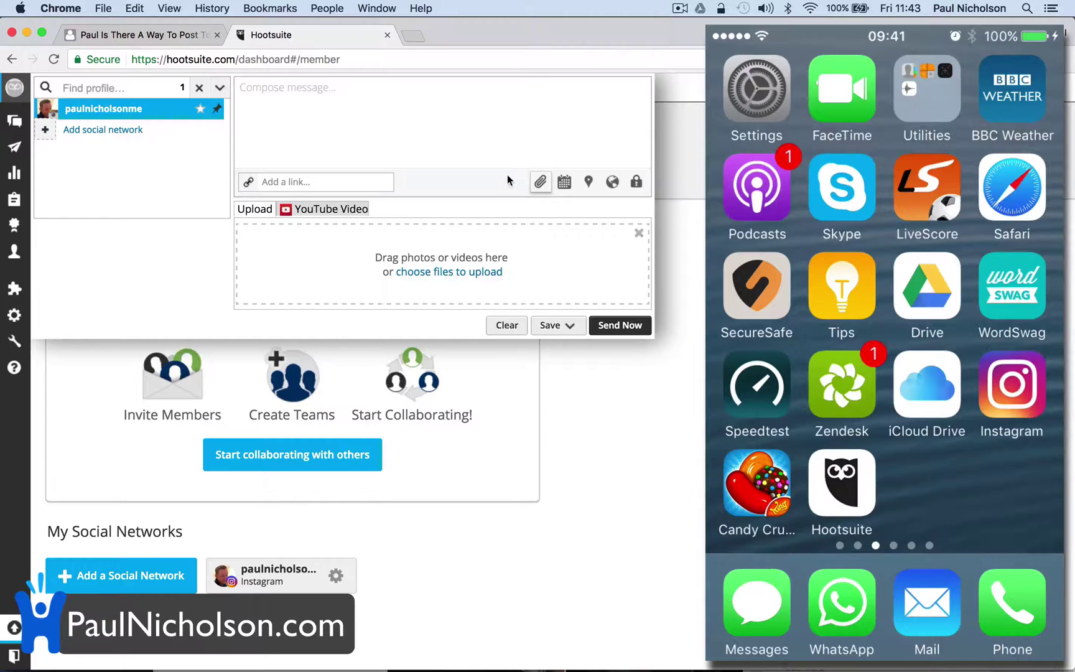
{"action": "left_click", "coordinate": [414, 271]}
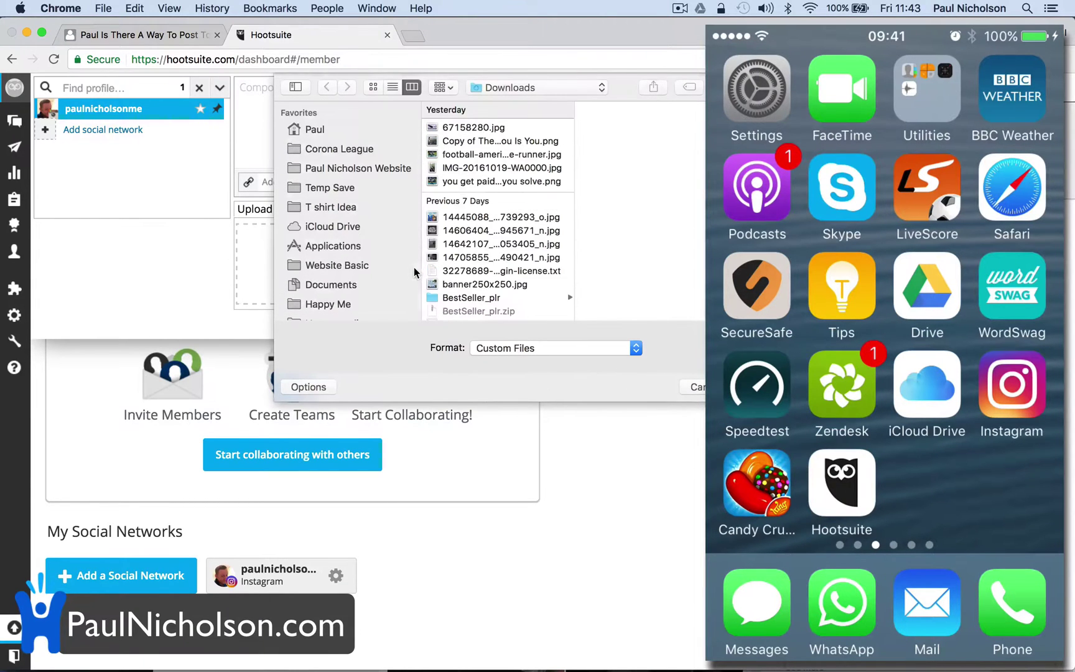
{"action": "left_click", "coordinate": [482, 129]}
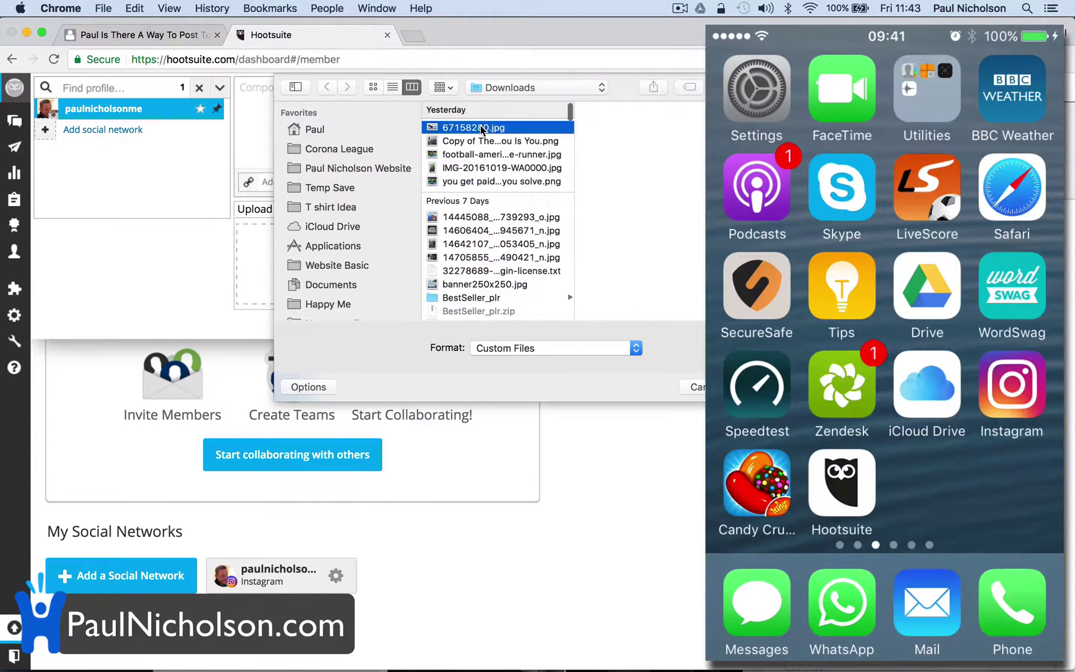
{"action": "left_click", "coordinate": [468, 155]}
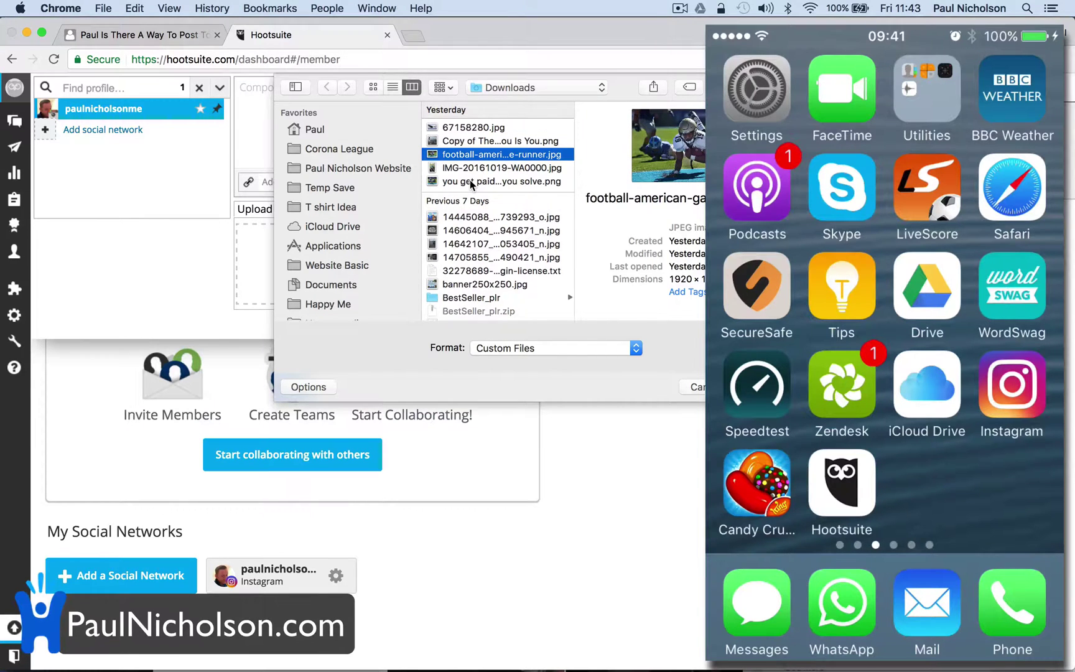
{"action": "left_click", "coordinate": [471, 182]}
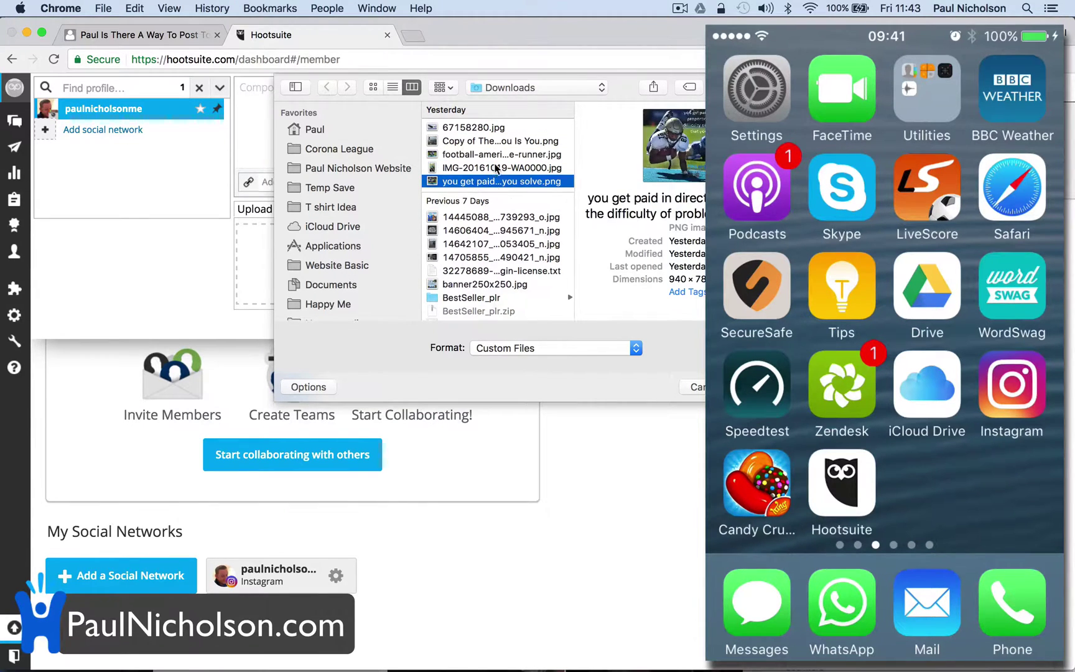
{"action": "left_click", "coordinate": [485, 155]}
{"action": "left_click", "coordinate": [484, 182]}
{"action": "left_click", "coordinate": [484, 168]}
{"action": "left_click", "coordinate": [488, 182]}
{"action": "key", "text": "Return"}
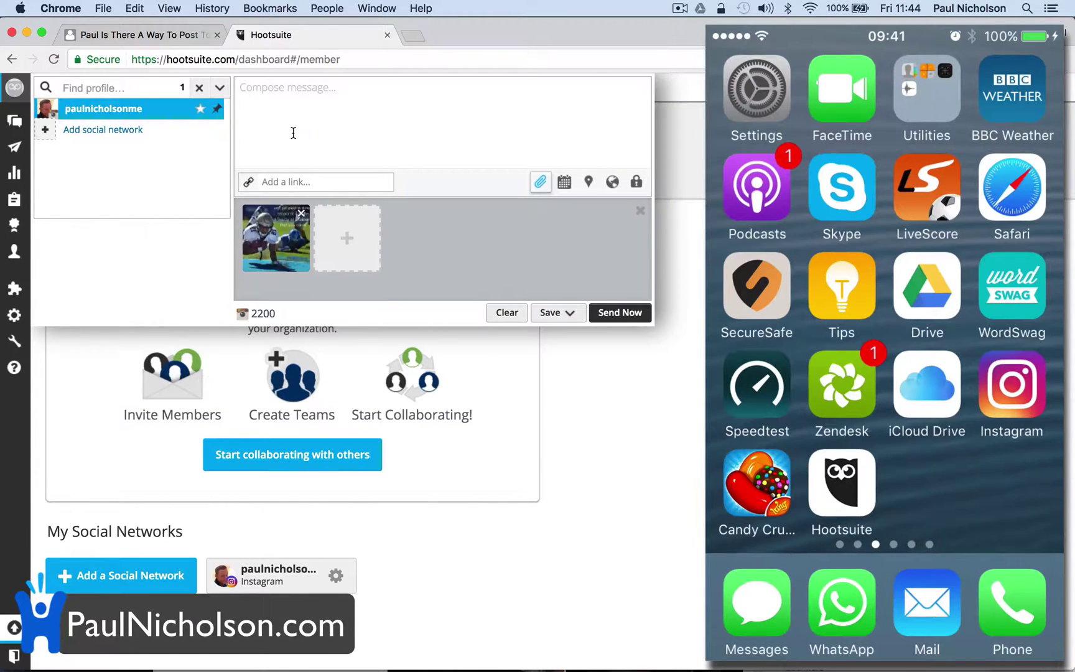
Preview the attached image full size, then close the preview
{"action": "left_click", "coordinate": [283, 256]}
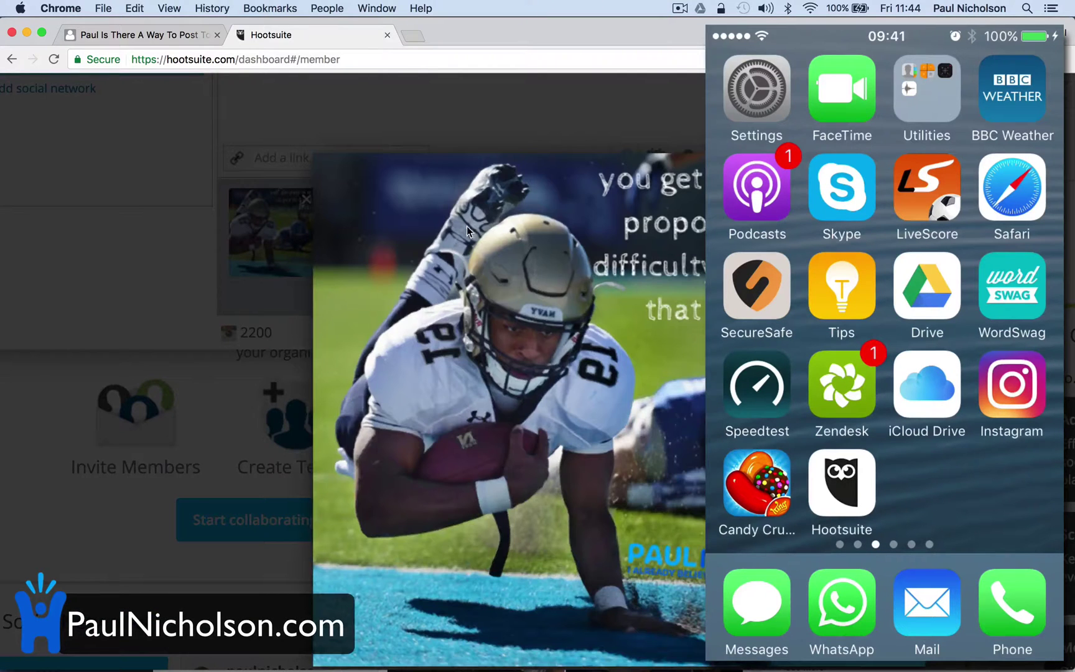
{"action": "left_click", "coordinate": [302, 191]}
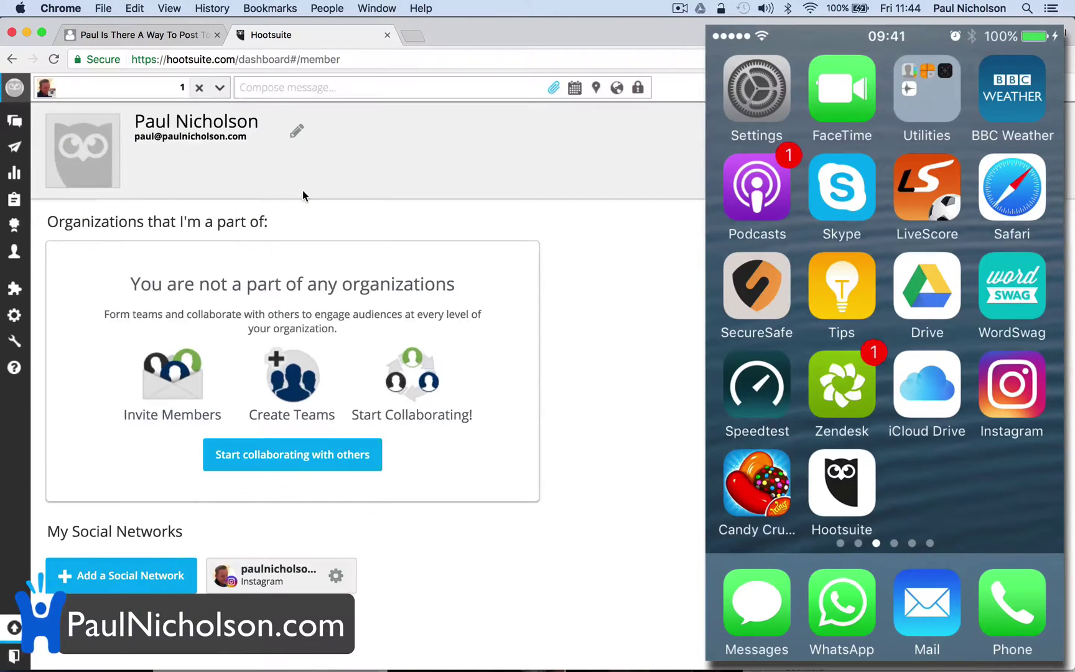
{"action": "left_click", "coordinate": [317, 88]}
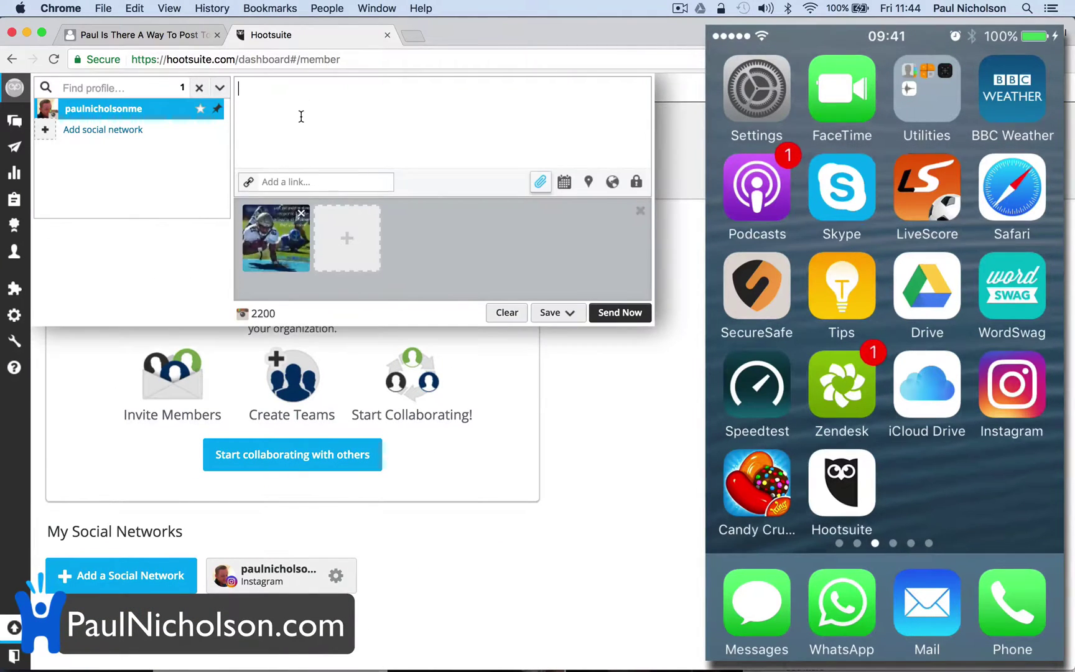
Caption it 'You get paid in direct proportion to the problem that you solve #GetPaid #Motivation #PaulNicholson'
{"action": "type", "text": "You get ou"}
{"action": "key", "text": "BackSpace"}
{"action": "type", "text": "ai"}
{"action": "type", "text": "a"}
{"action": "key", "text": "BackSpace"}
{"action": "type", "text": "paid"}
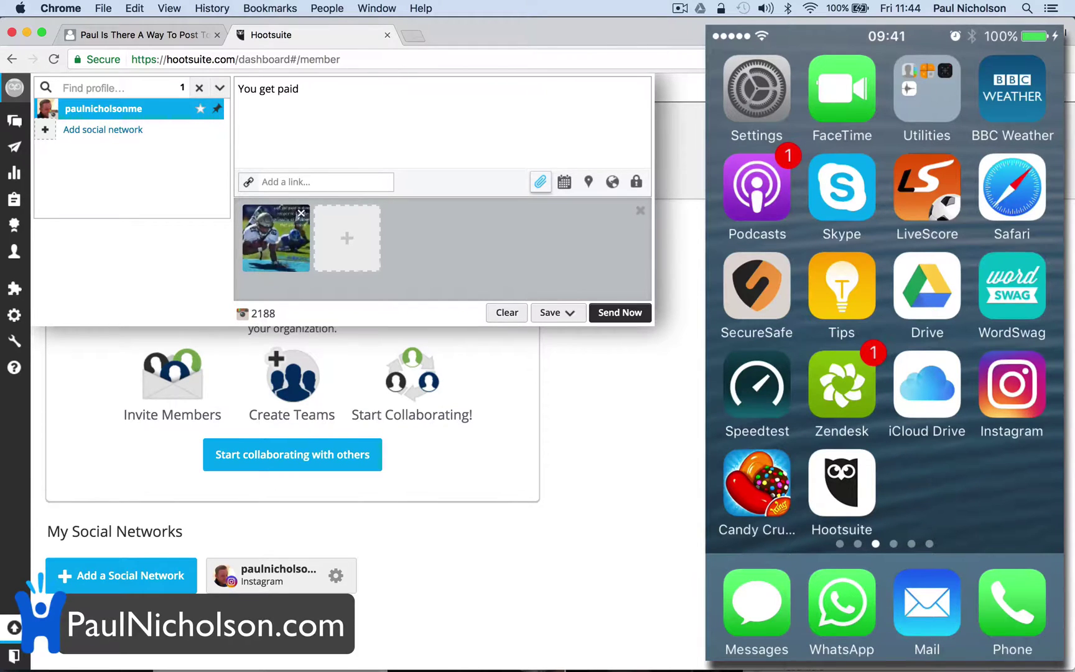
{"action": "type", "text": " in direct proport"}
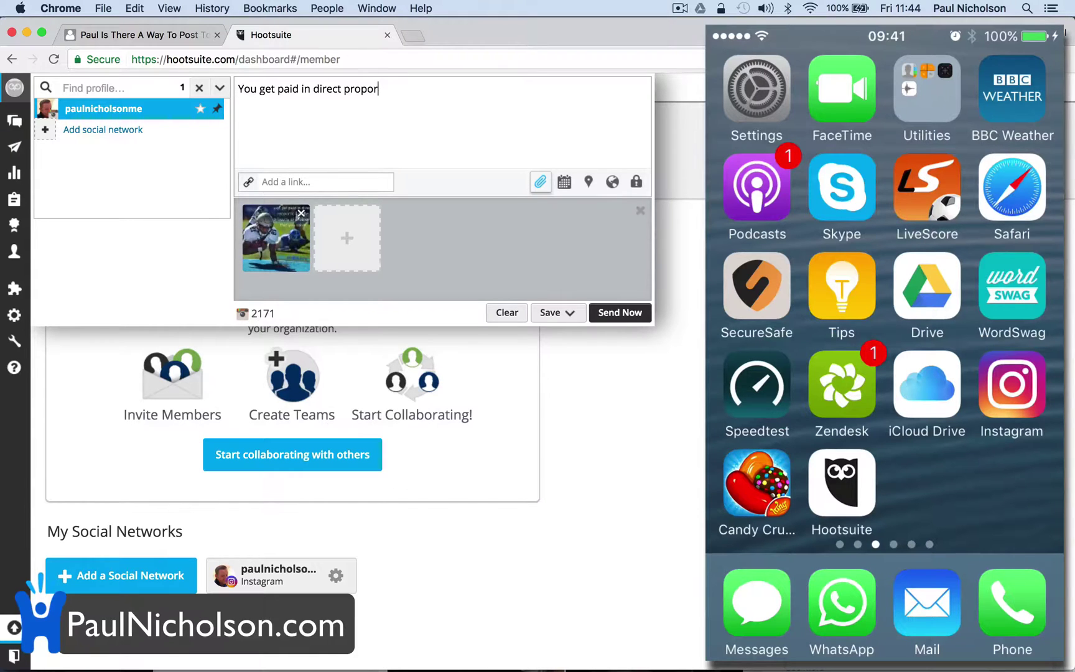
{"action": "type", "text": "ion to the peo"}
{"action": "key", "text": "BackSpace"}
{"action": "key", "text": "BackSpace"}
{"action": "type", "text": "roble"}
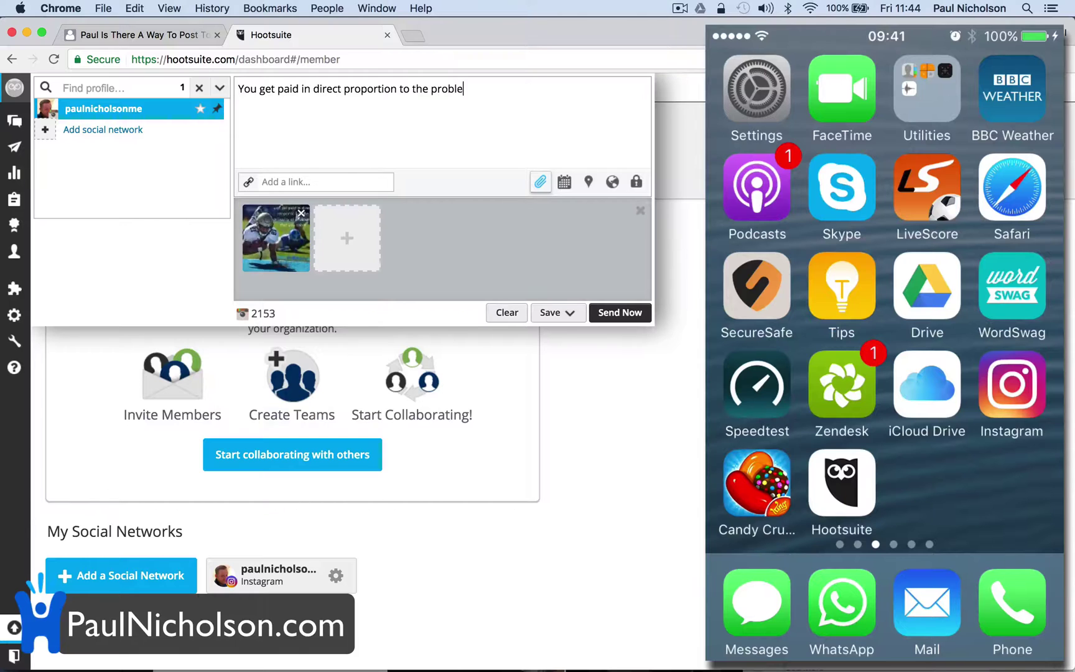
{"action": "type", "text": "m that you s"}
{"action": "type", "text": "olve #GetPaid #"}
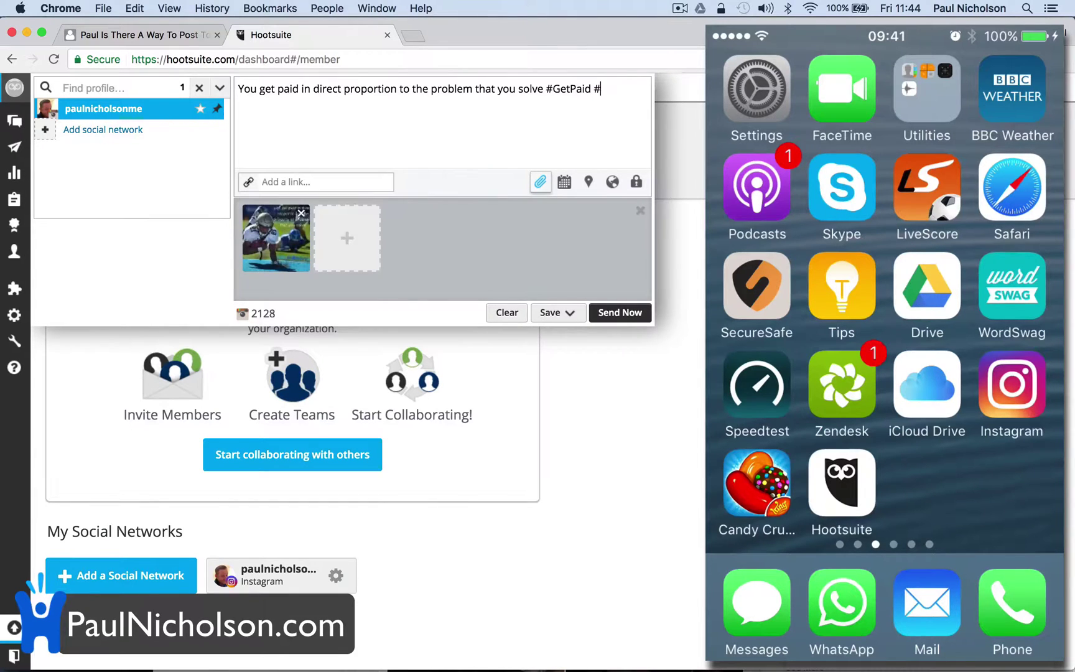
{"action": "type", "text": "Motivation #Pa"}
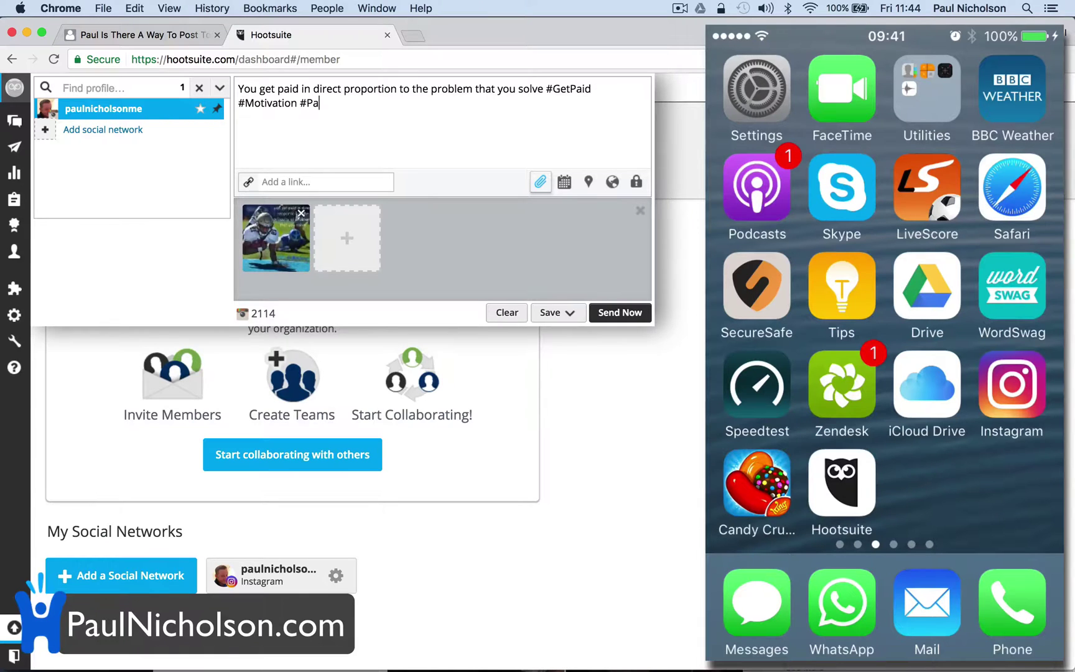
{"action": "type", "text": "ulNicholson"}
Send the football image post to the phone and publish it on Instagram with its caption
{"action": "left_click", "coordinate": [635, 319]}
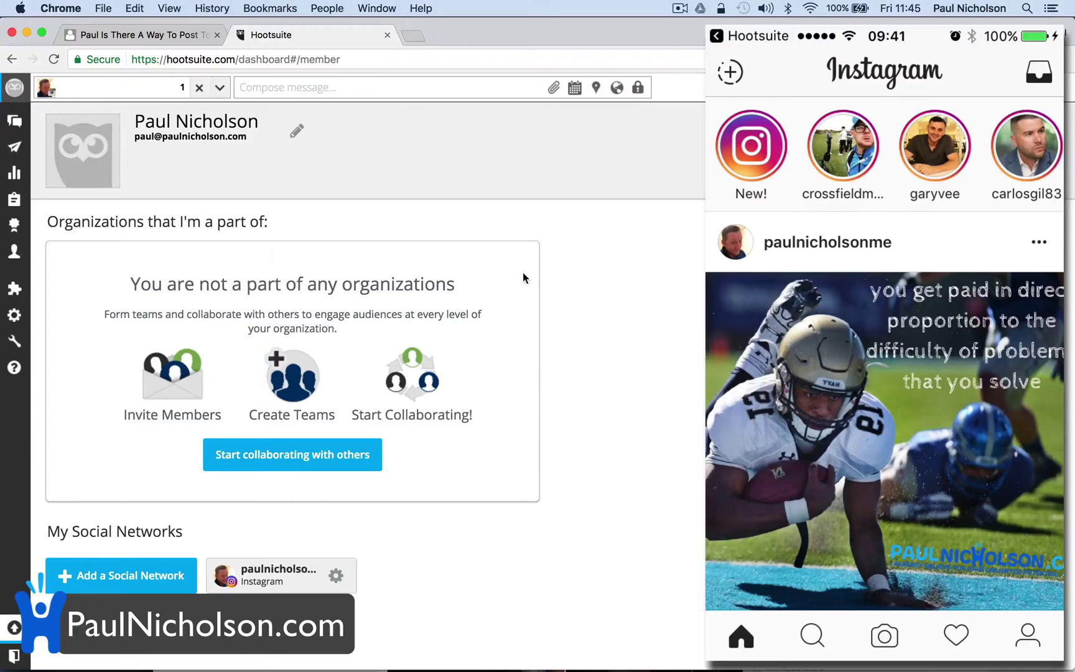
Clear Hootsuite's composer to an empty message after the football post is published
{"action": "left_click", "coordinate": [401, 93]}
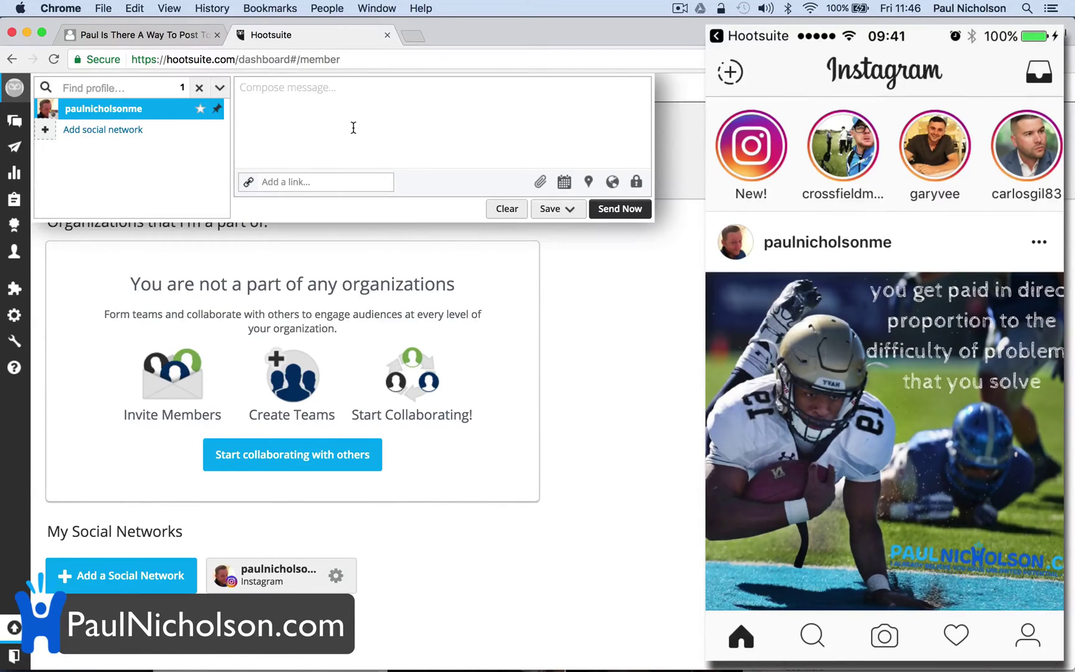
Return to the paulnicholson.com question page and choose Ask from the Ask Paul menu
{"action": "left_click", "coordinate": [177, 35]}
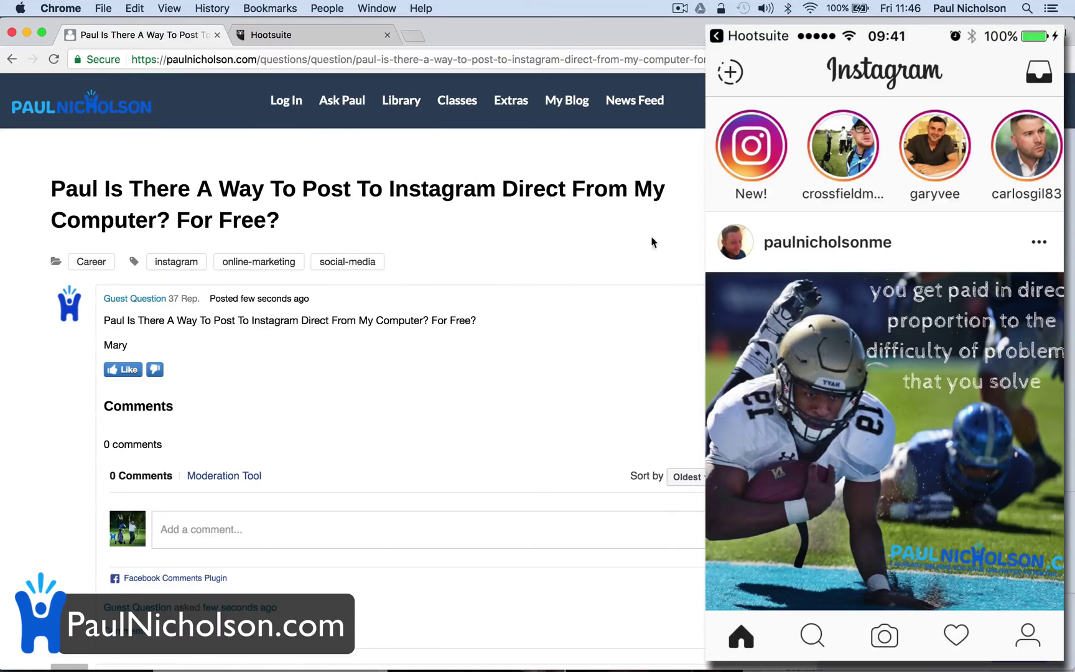
{"action": "mouse_move", "coordinate": [287, 109]}
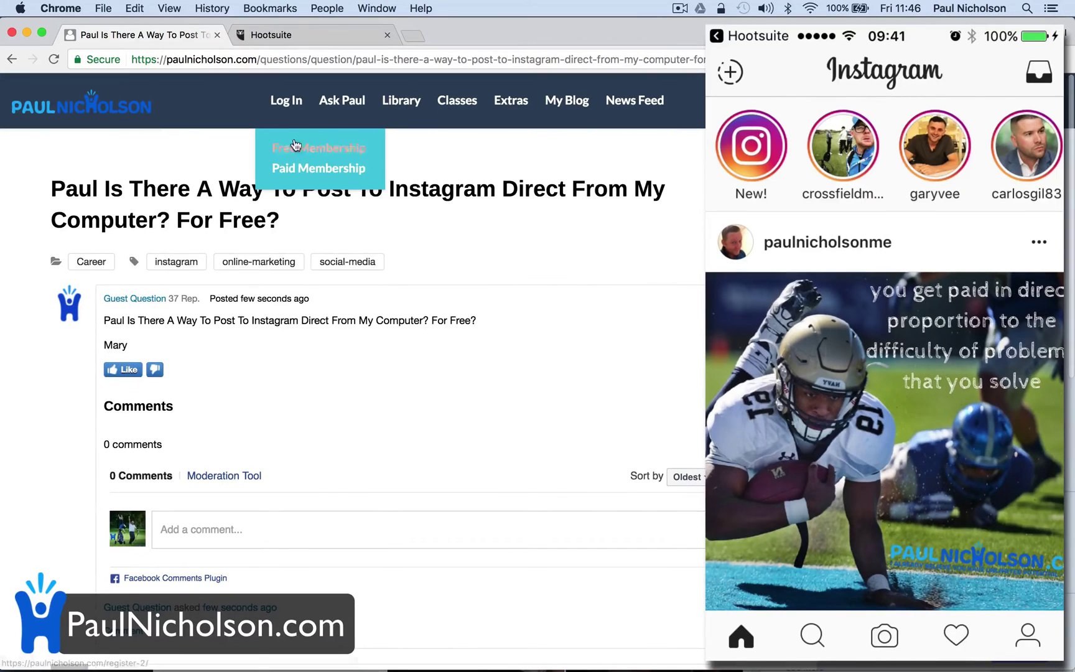
{"action": "mouse_move", "coordinate": [344, 106]}
{"action": "left_click", "coordinate": [373, 170]}
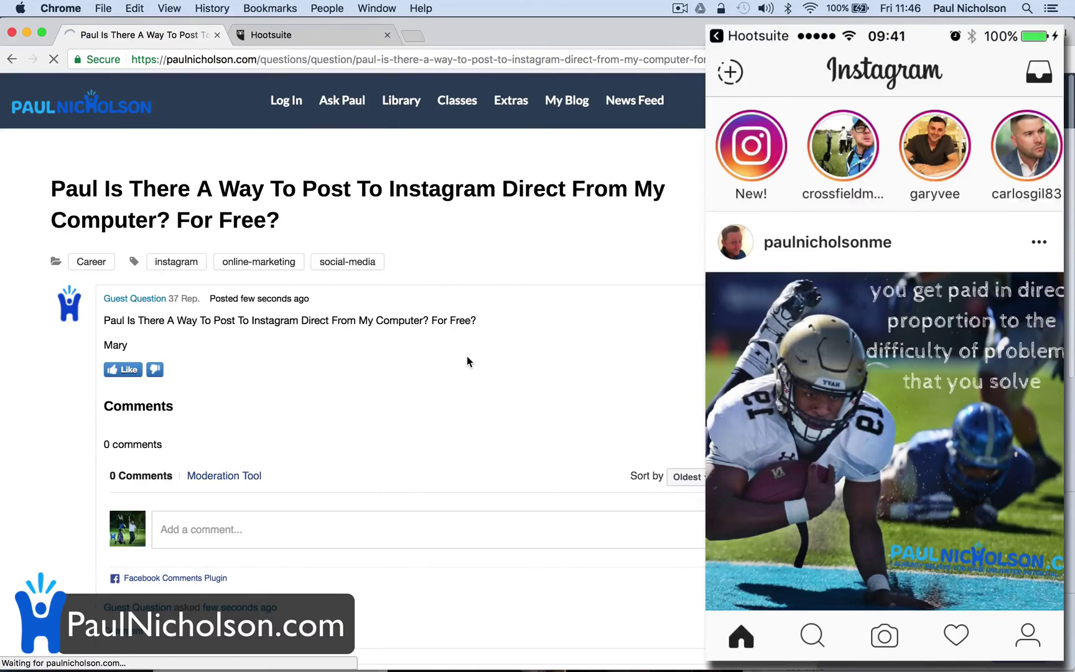